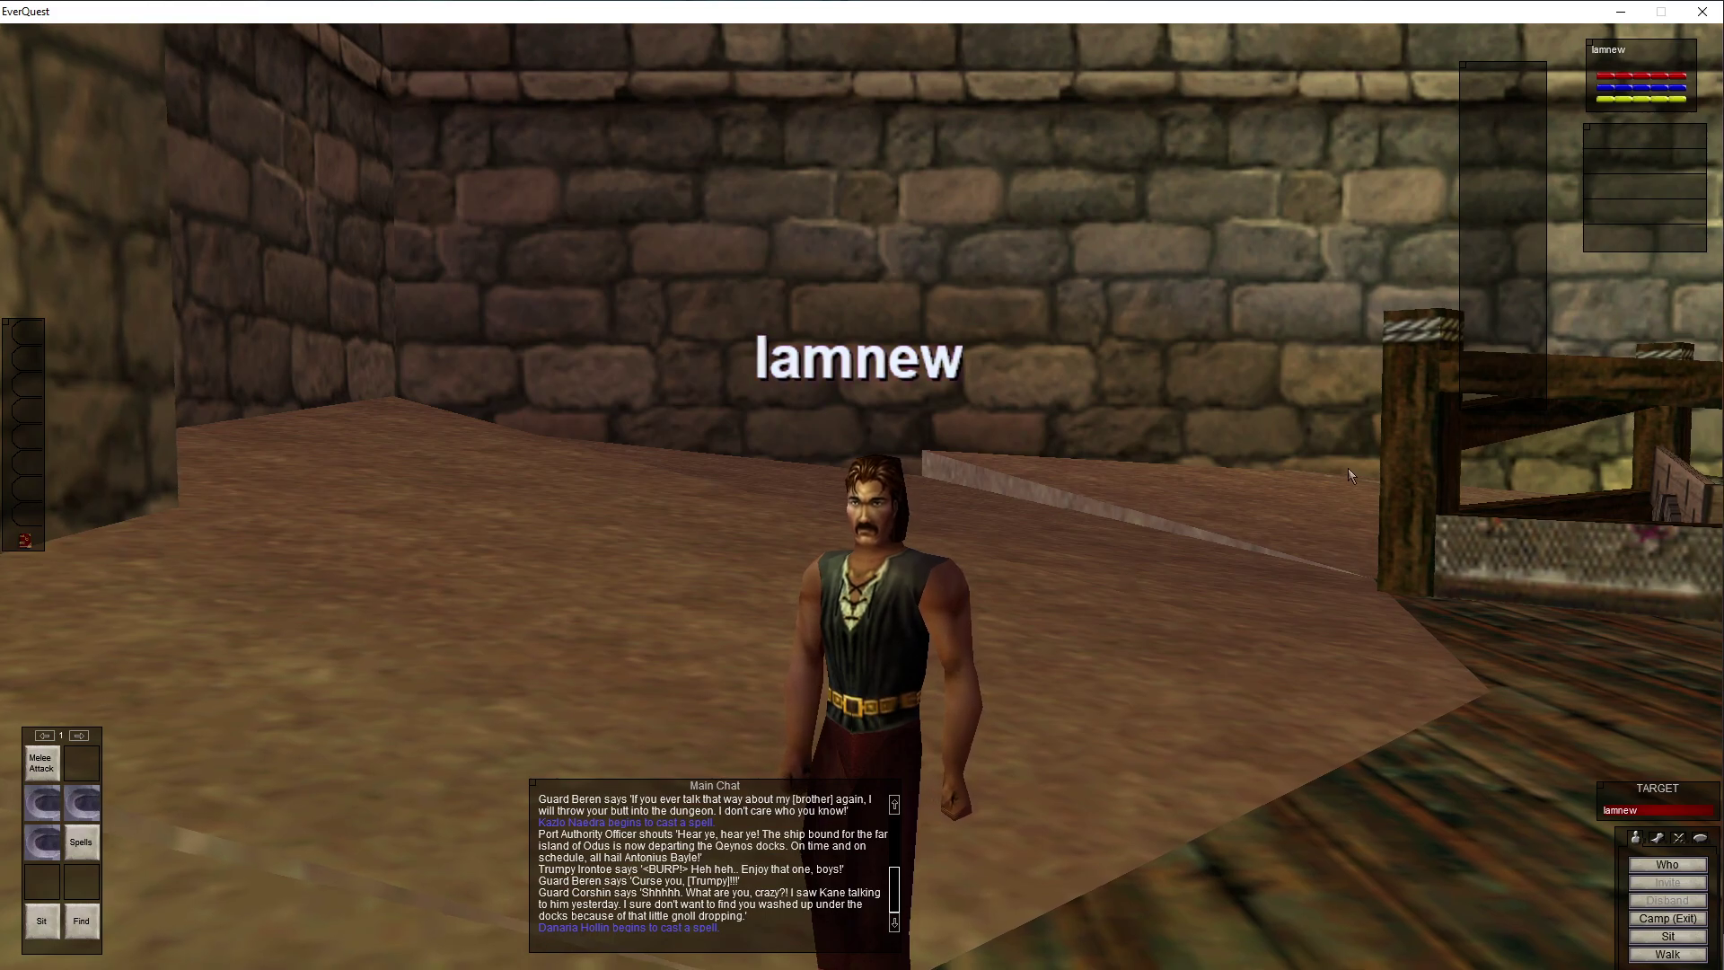
# Bring up the character's inventory and stats window with the I key.
pyautogui.press('i')
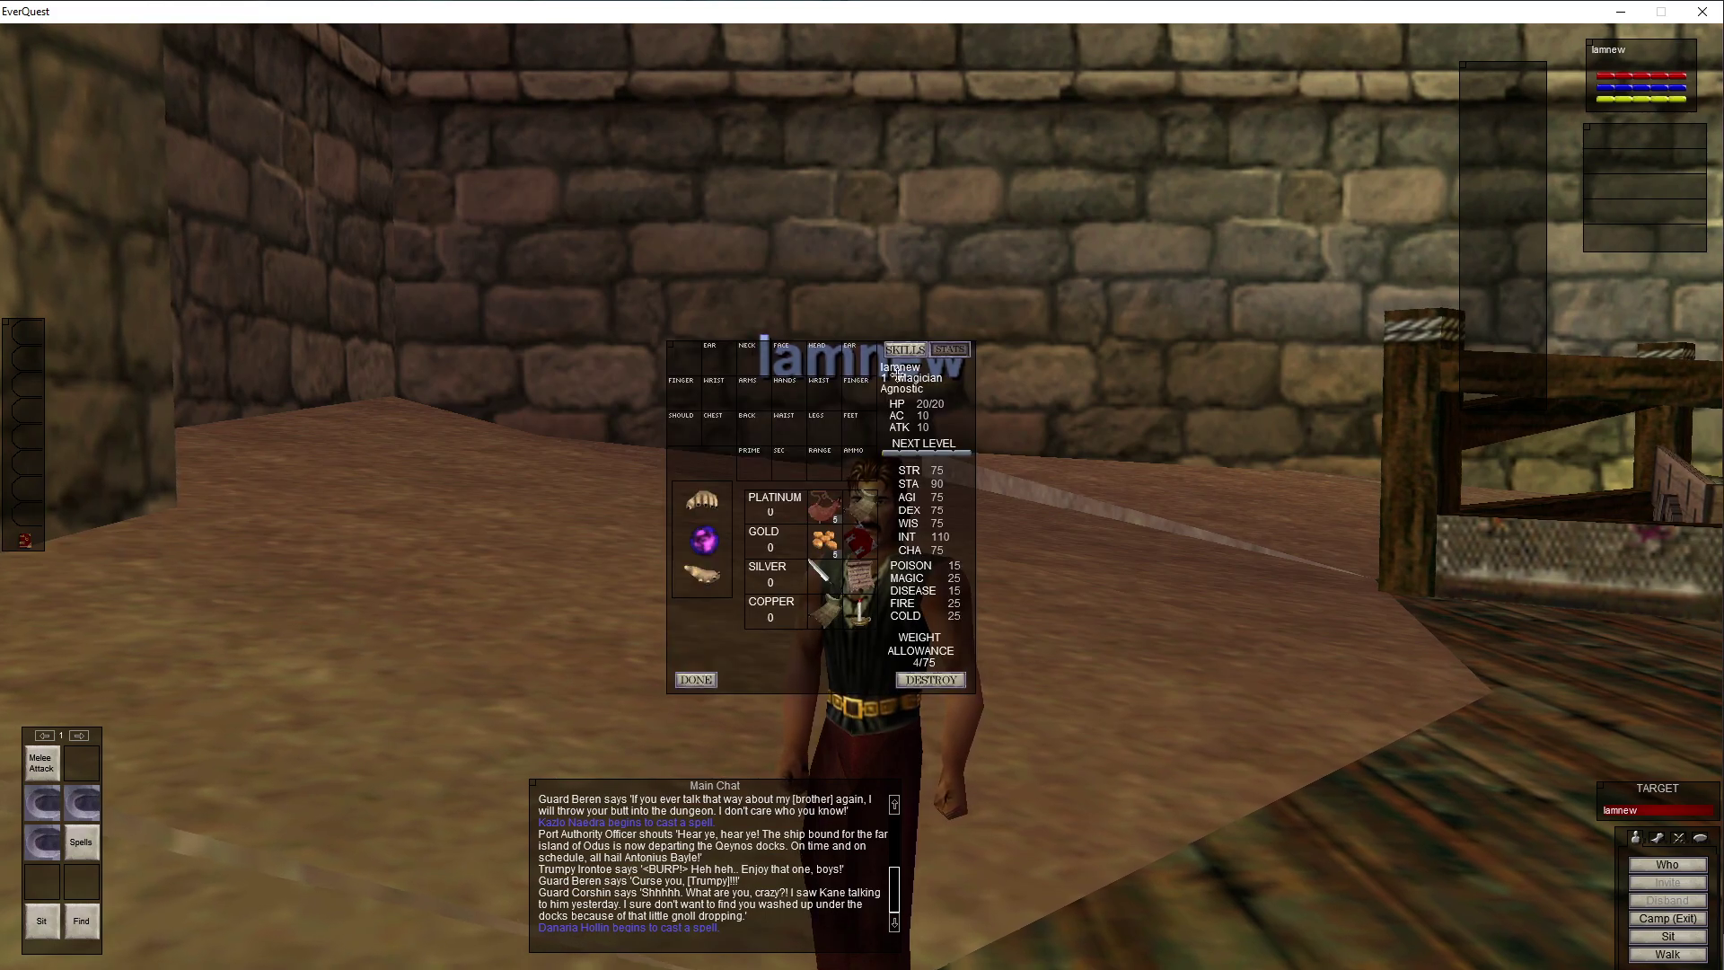
# Shift the inventory window up and to the right, then close it with I.
pyautogui.moveTo(934, 395); pyautogui.dragTo(966, 251)
pyautogui.press('i')
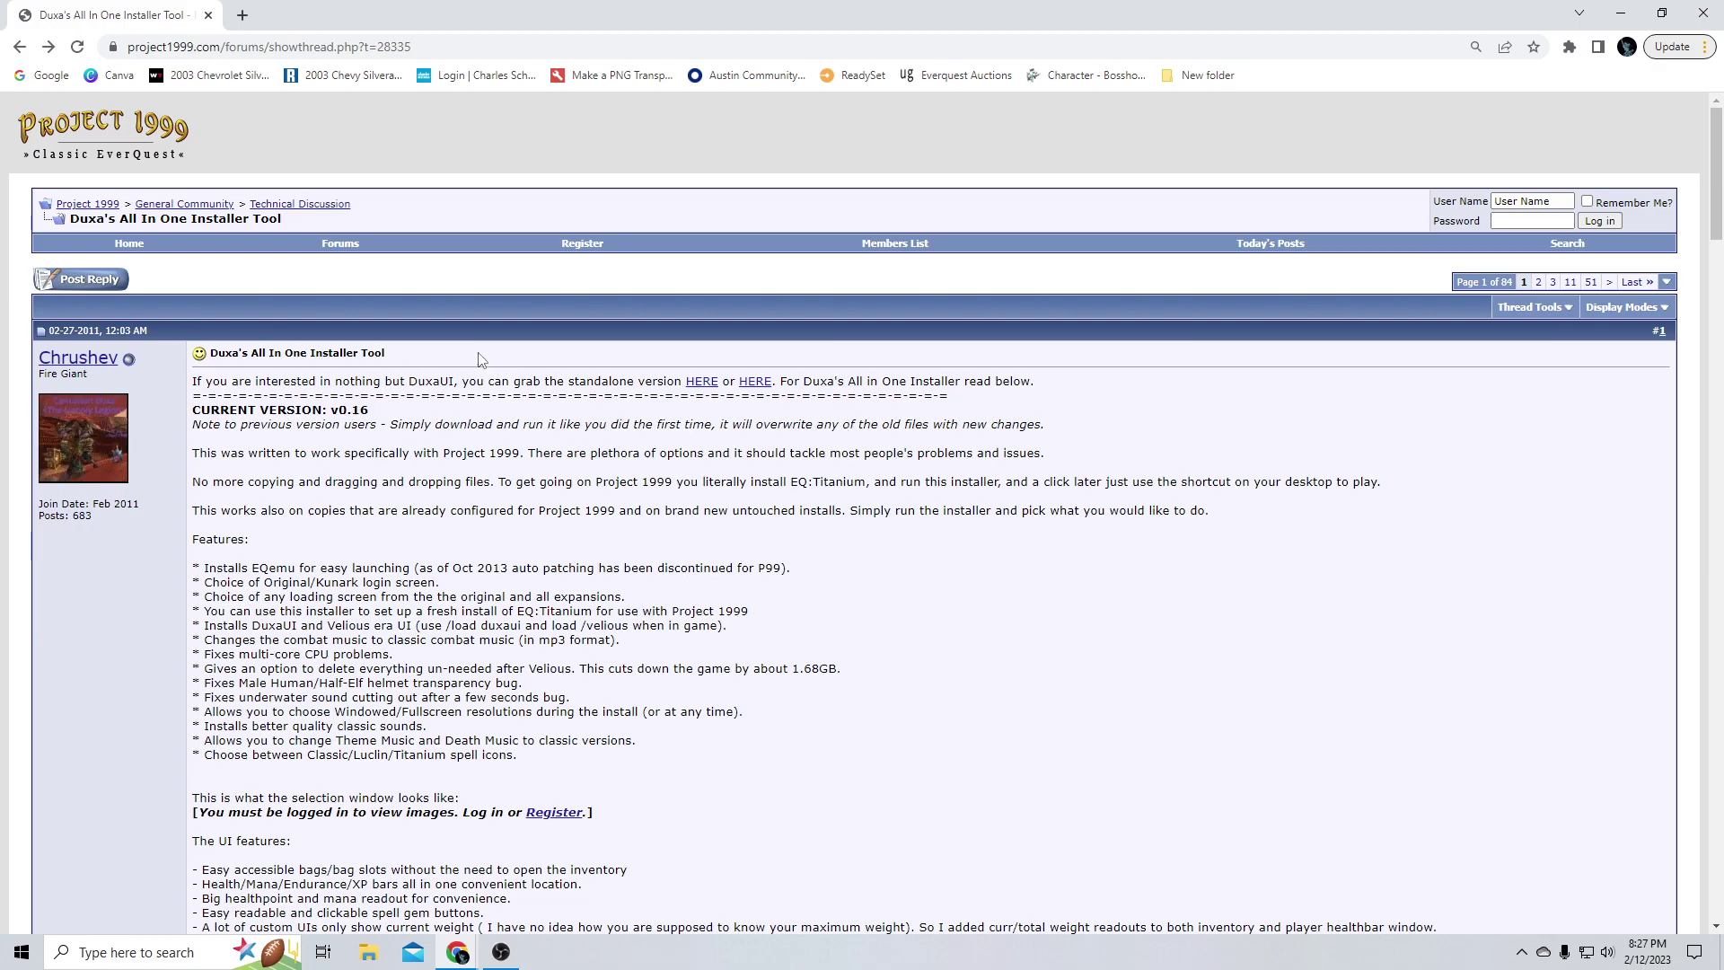
# Download Duxa's All In One Installer v0.16 from MediaFire via Location 1 and run it.
pyautogui.scroll(-3, 827, 386)
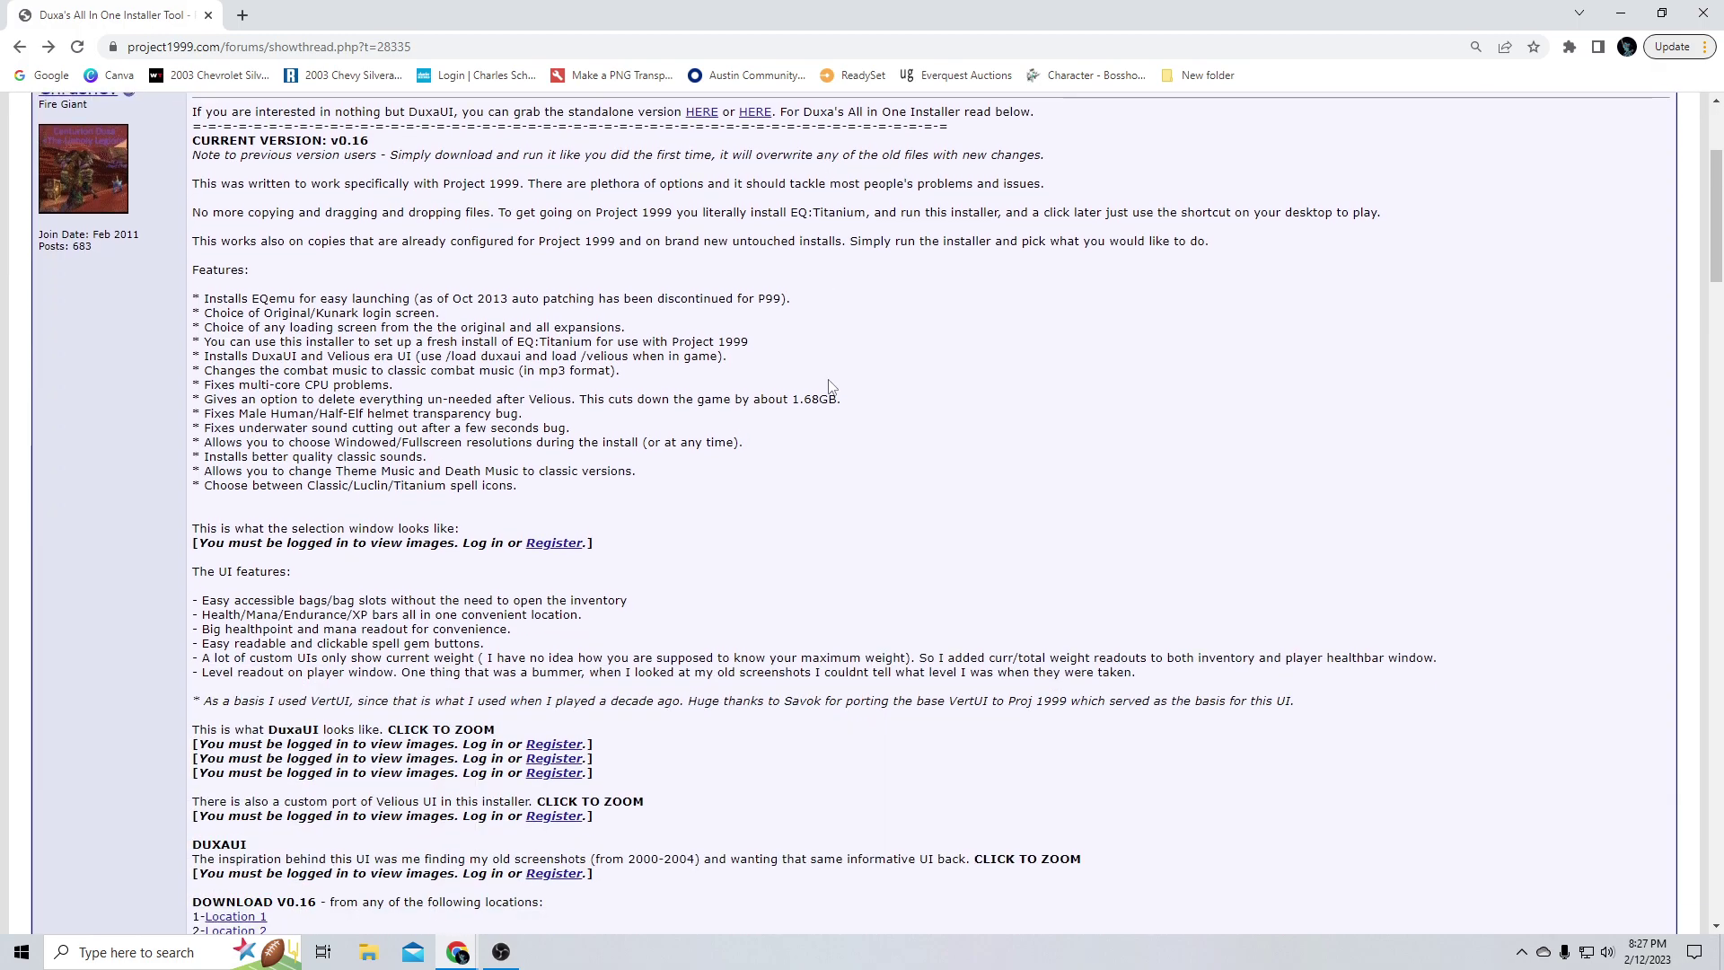
pyautogui.scroll(-2, 828, 386)
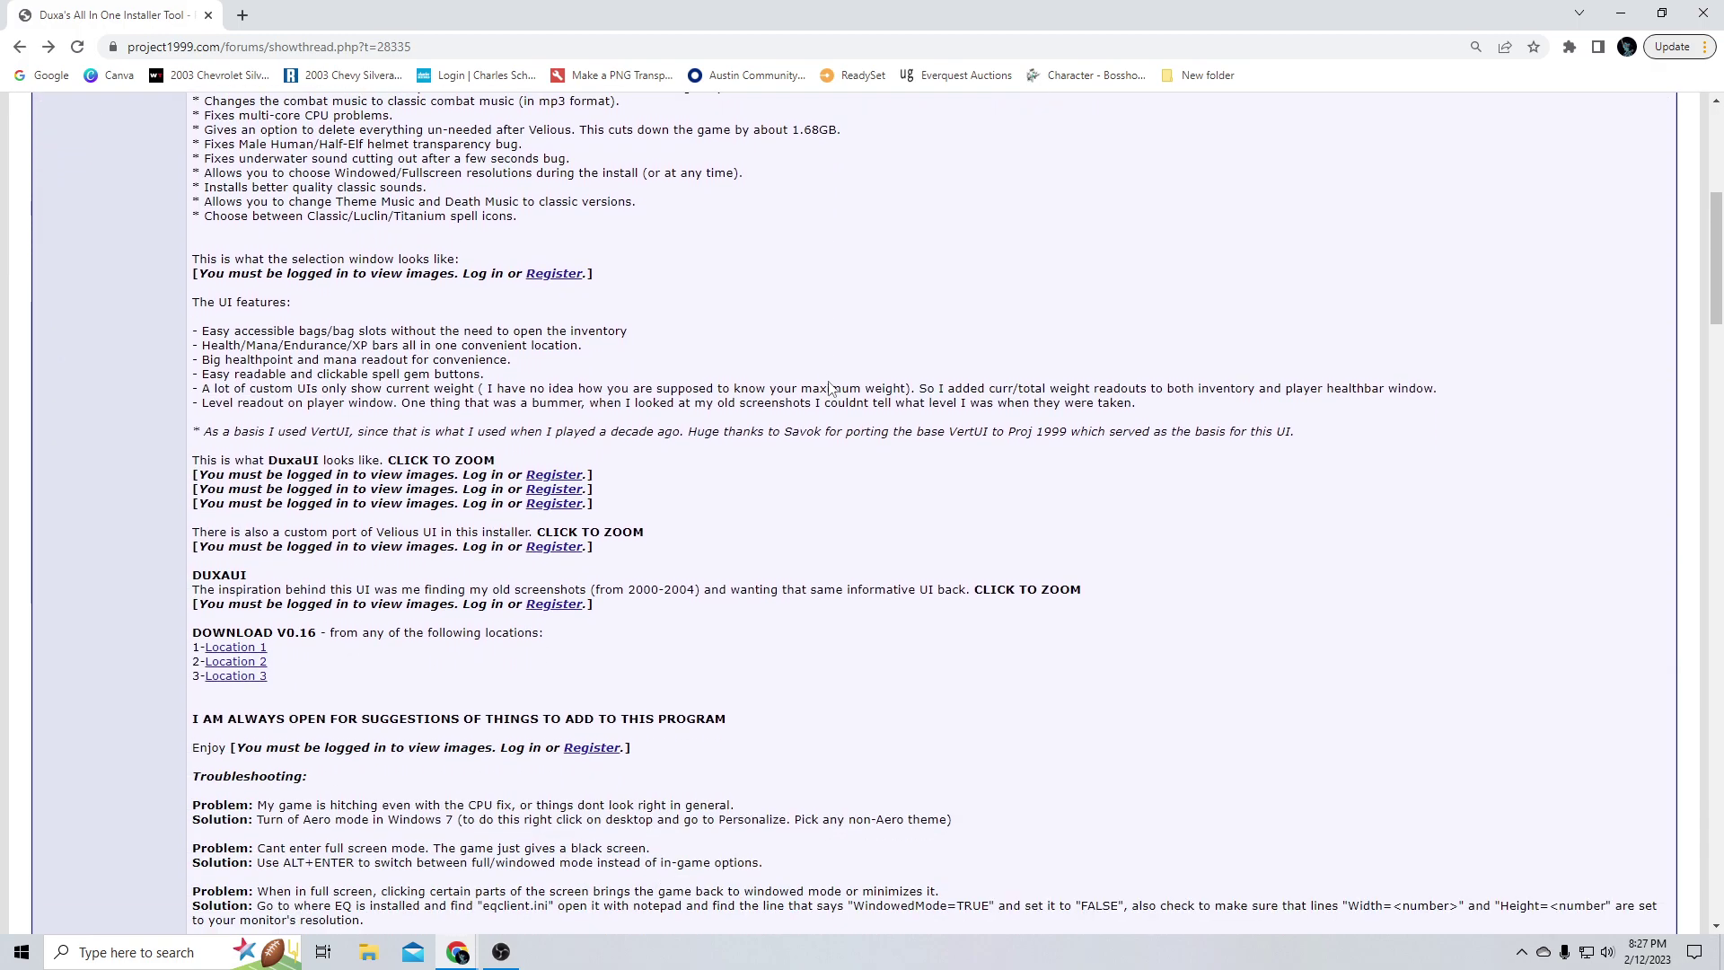
pyautogui.click(243, 648)
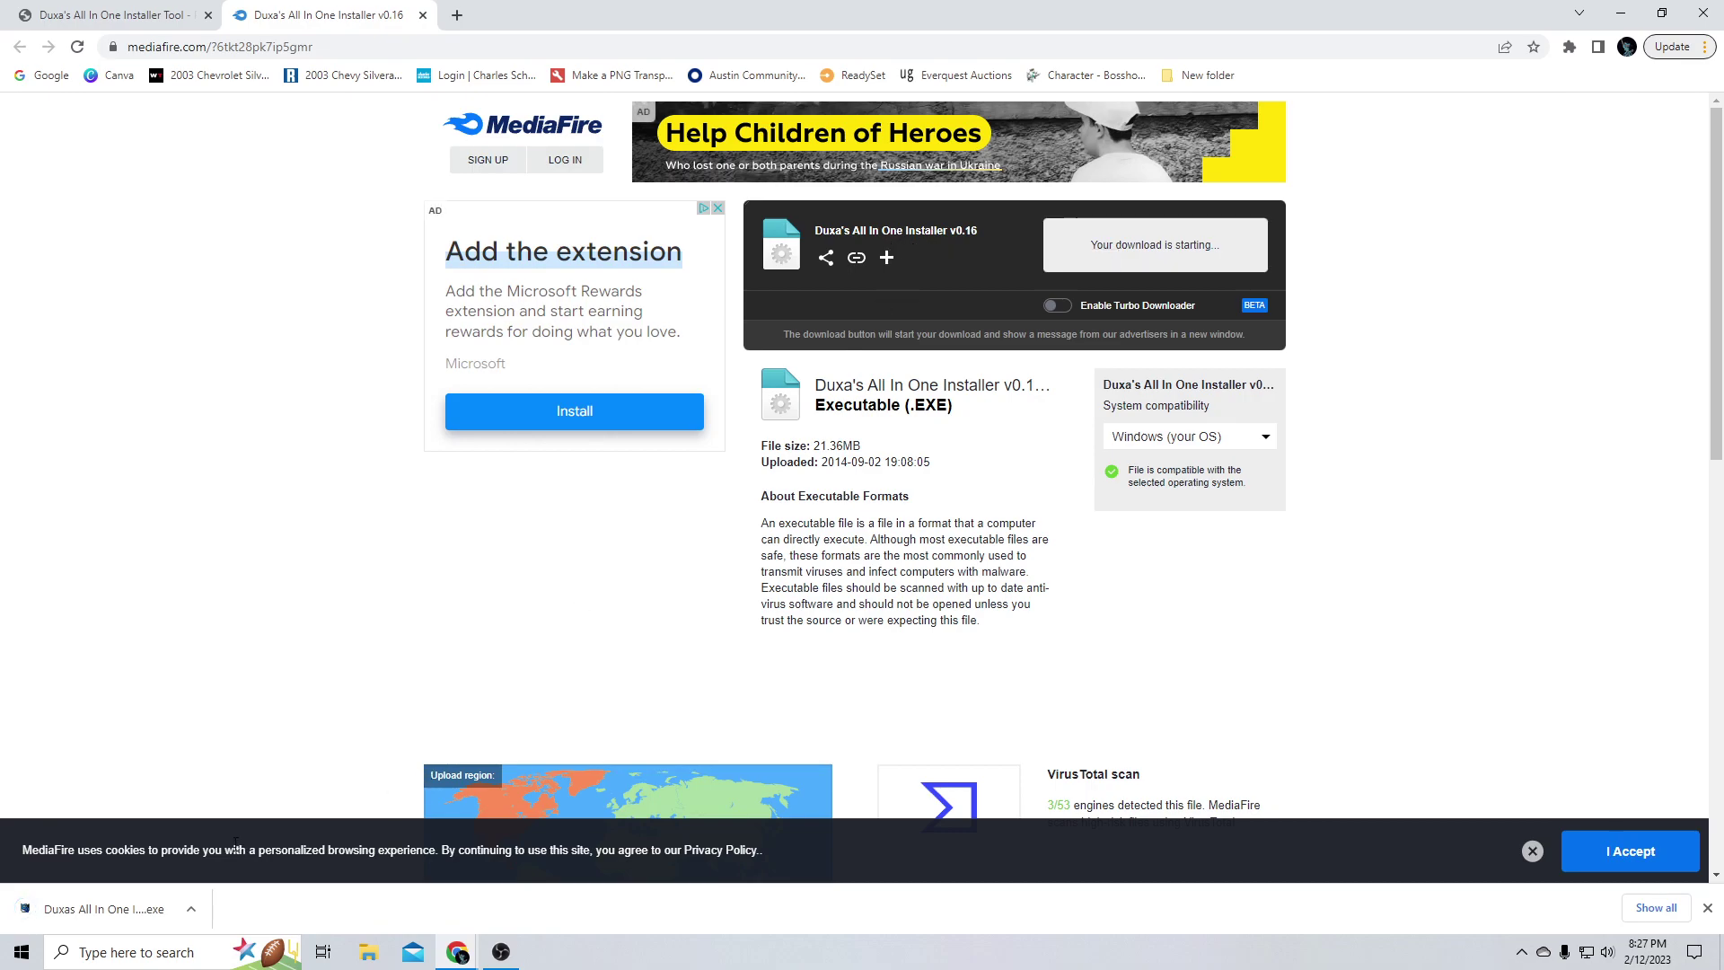
pyautogui.click(155, 909)
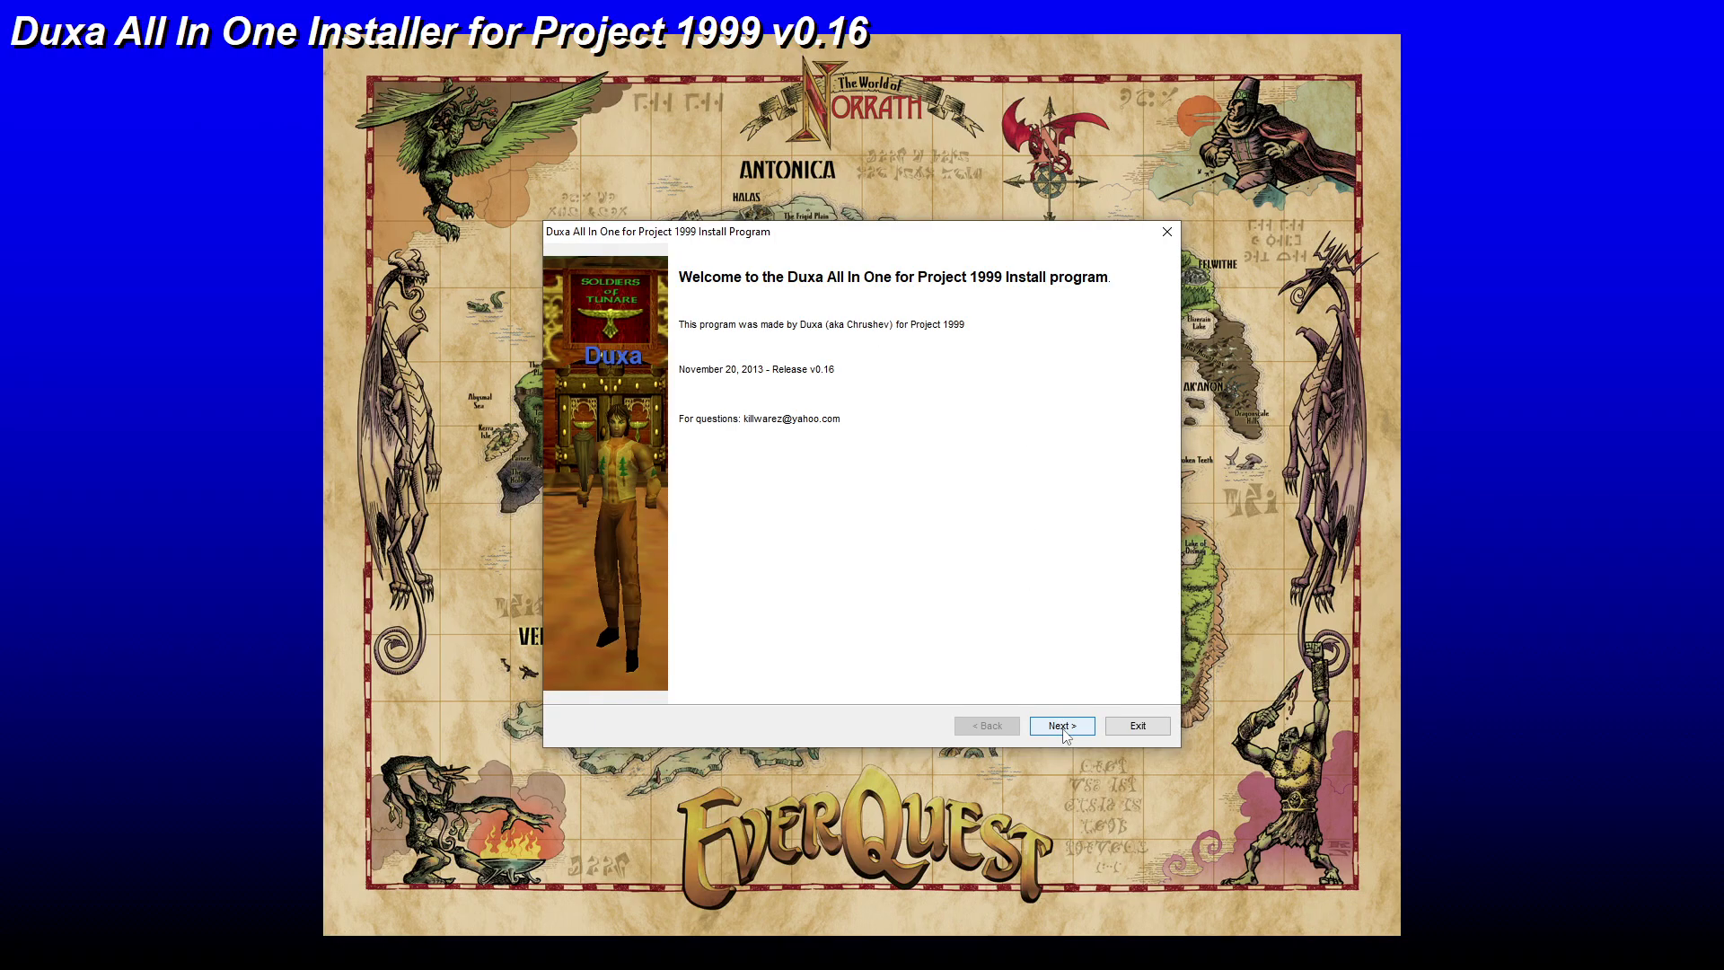
# Advance past the welcome and info pages, keep option (1) RECOMMENDED, and tick 'Got it'.
pyautogui.click(1062, 729)
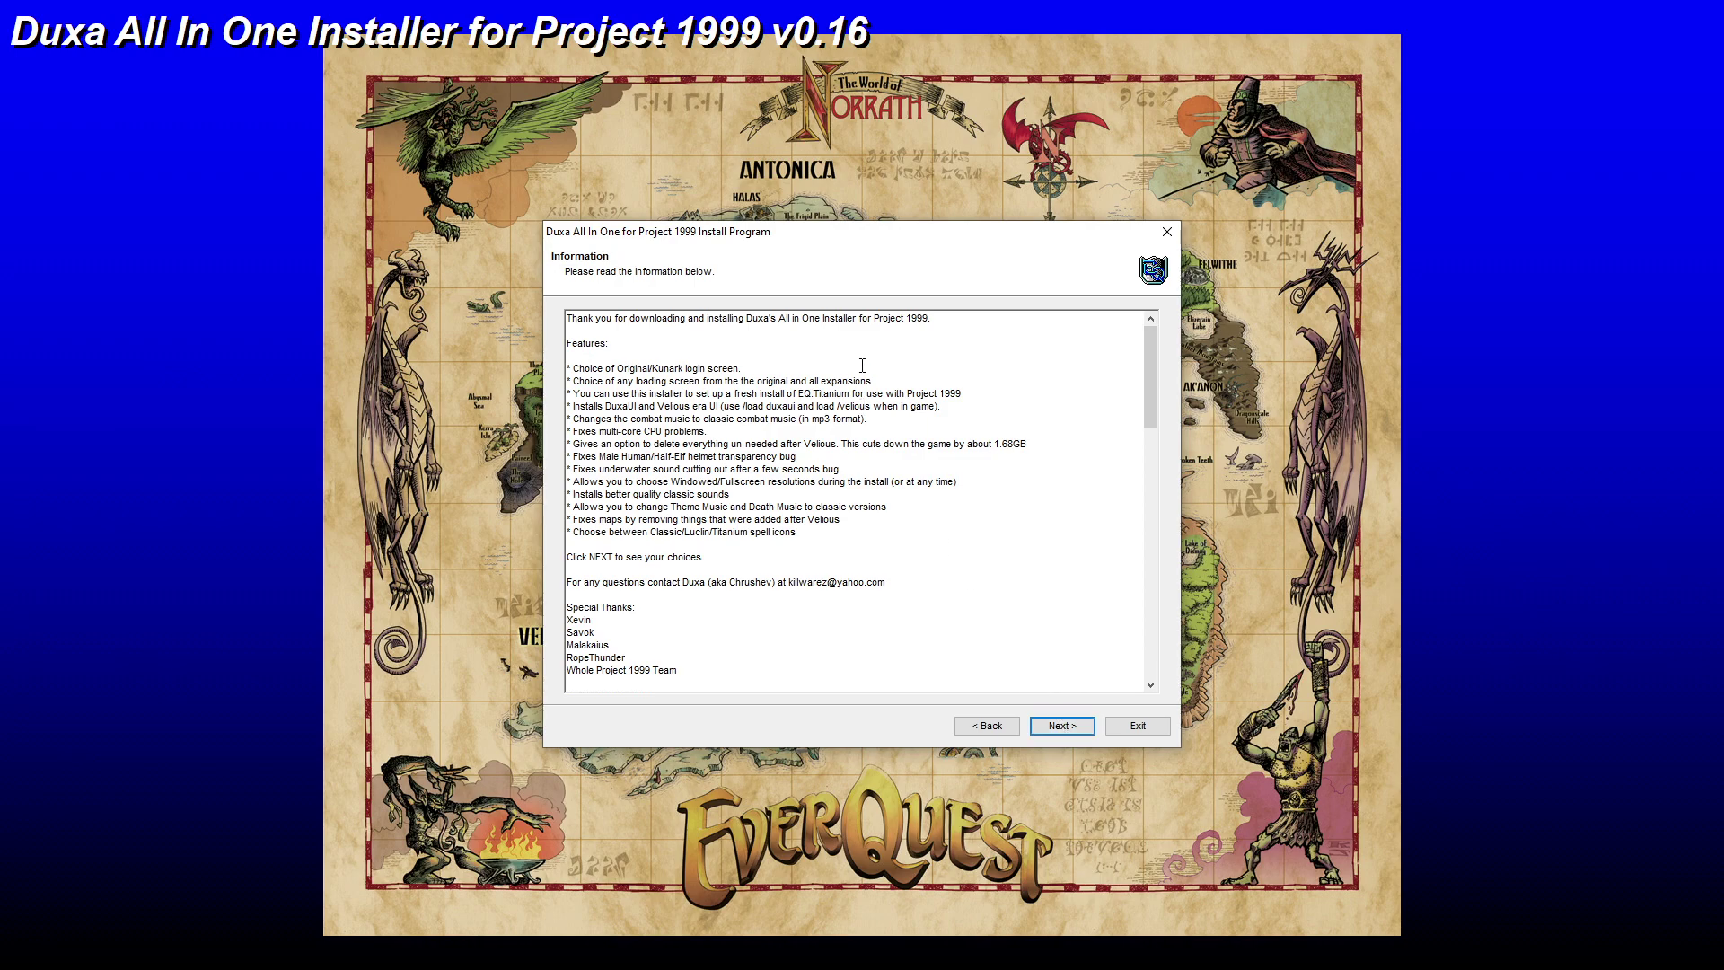
pyautogui.click(1072, 736)
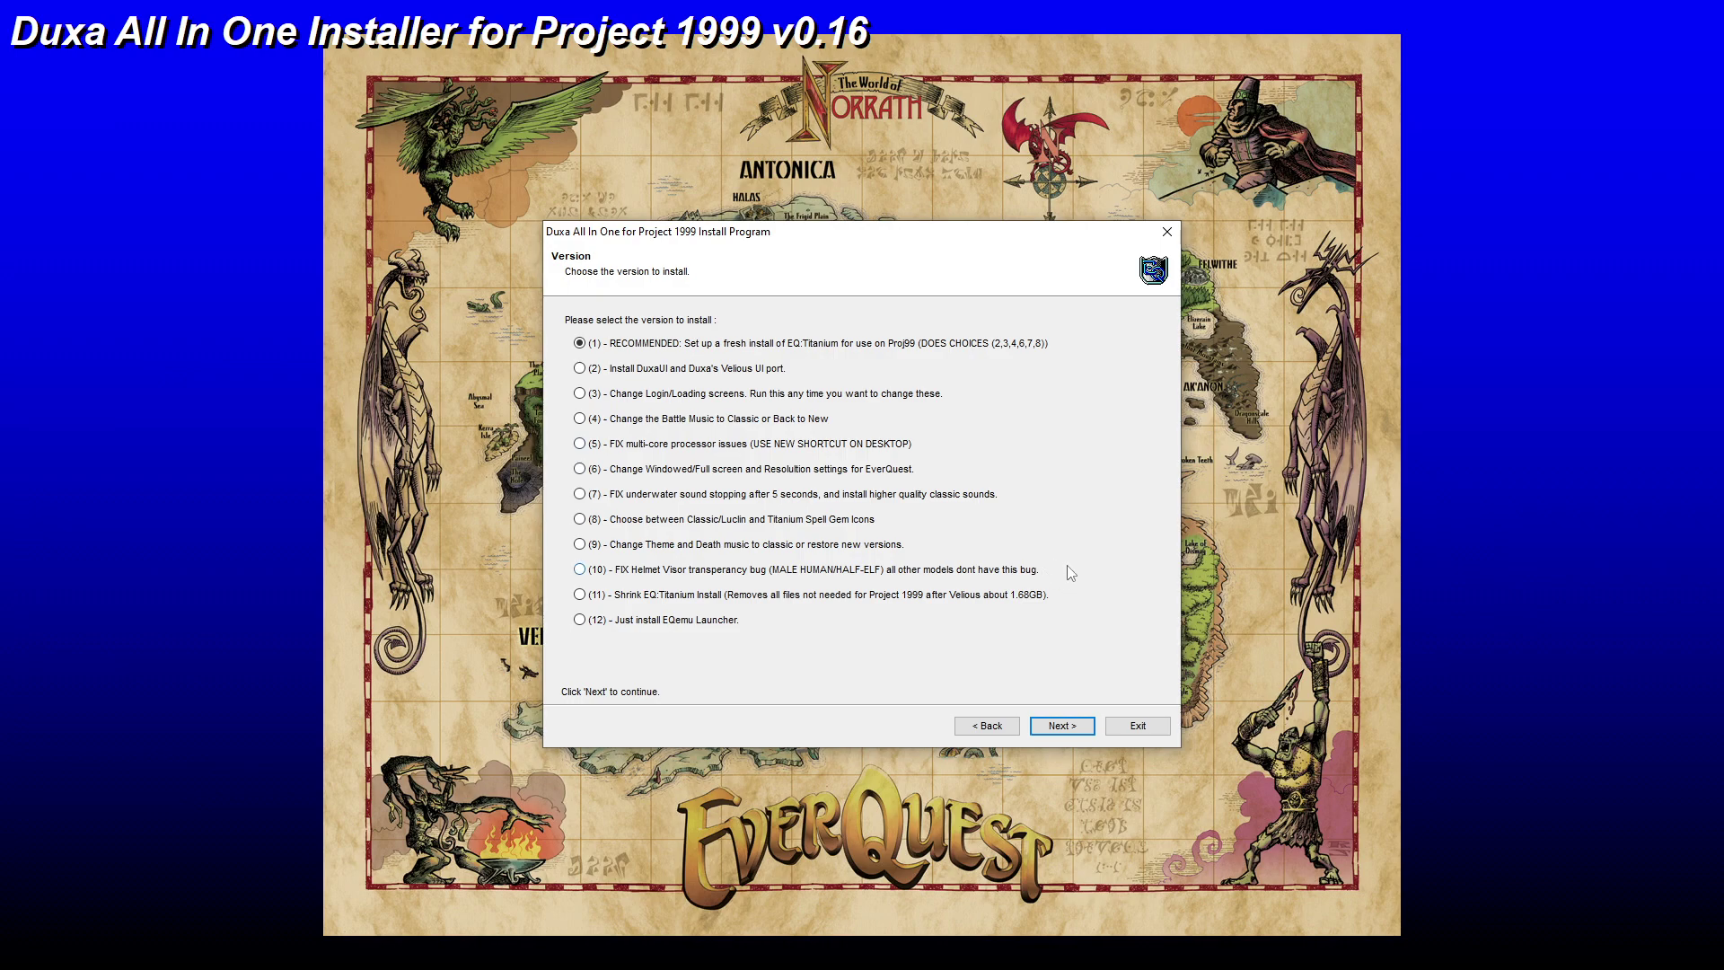
pyautogui.click(1074, 727)
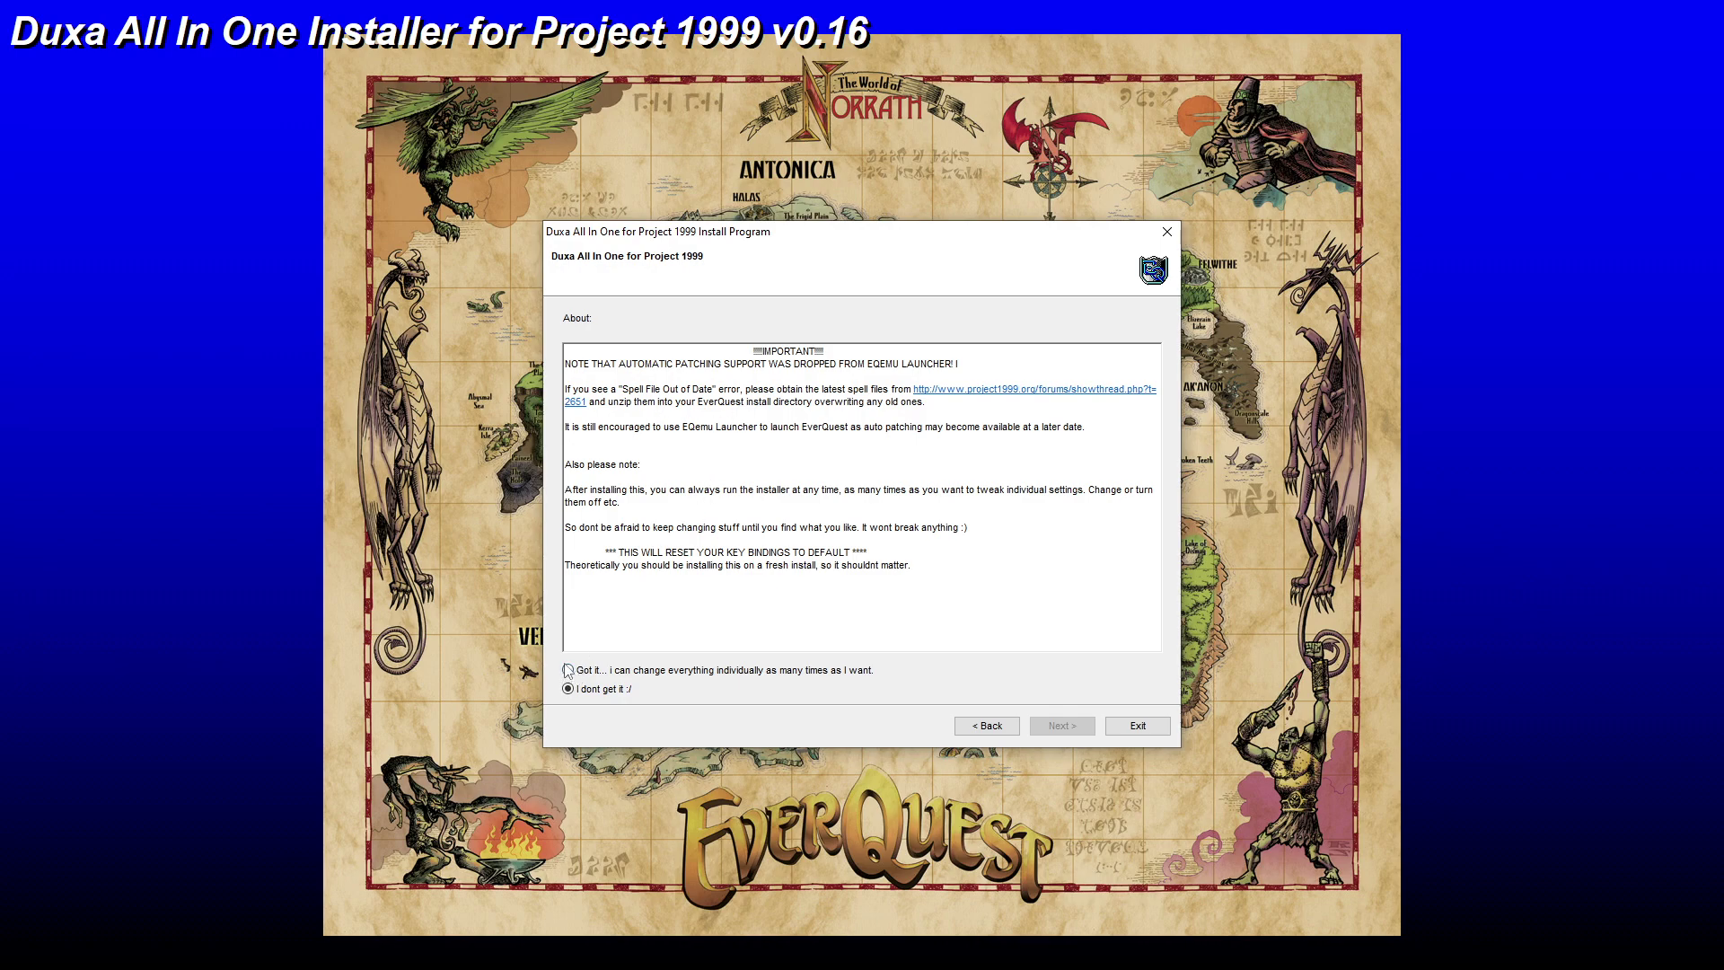
pyautogui.click(571, 671)
pyautogui.click(1064, 727)
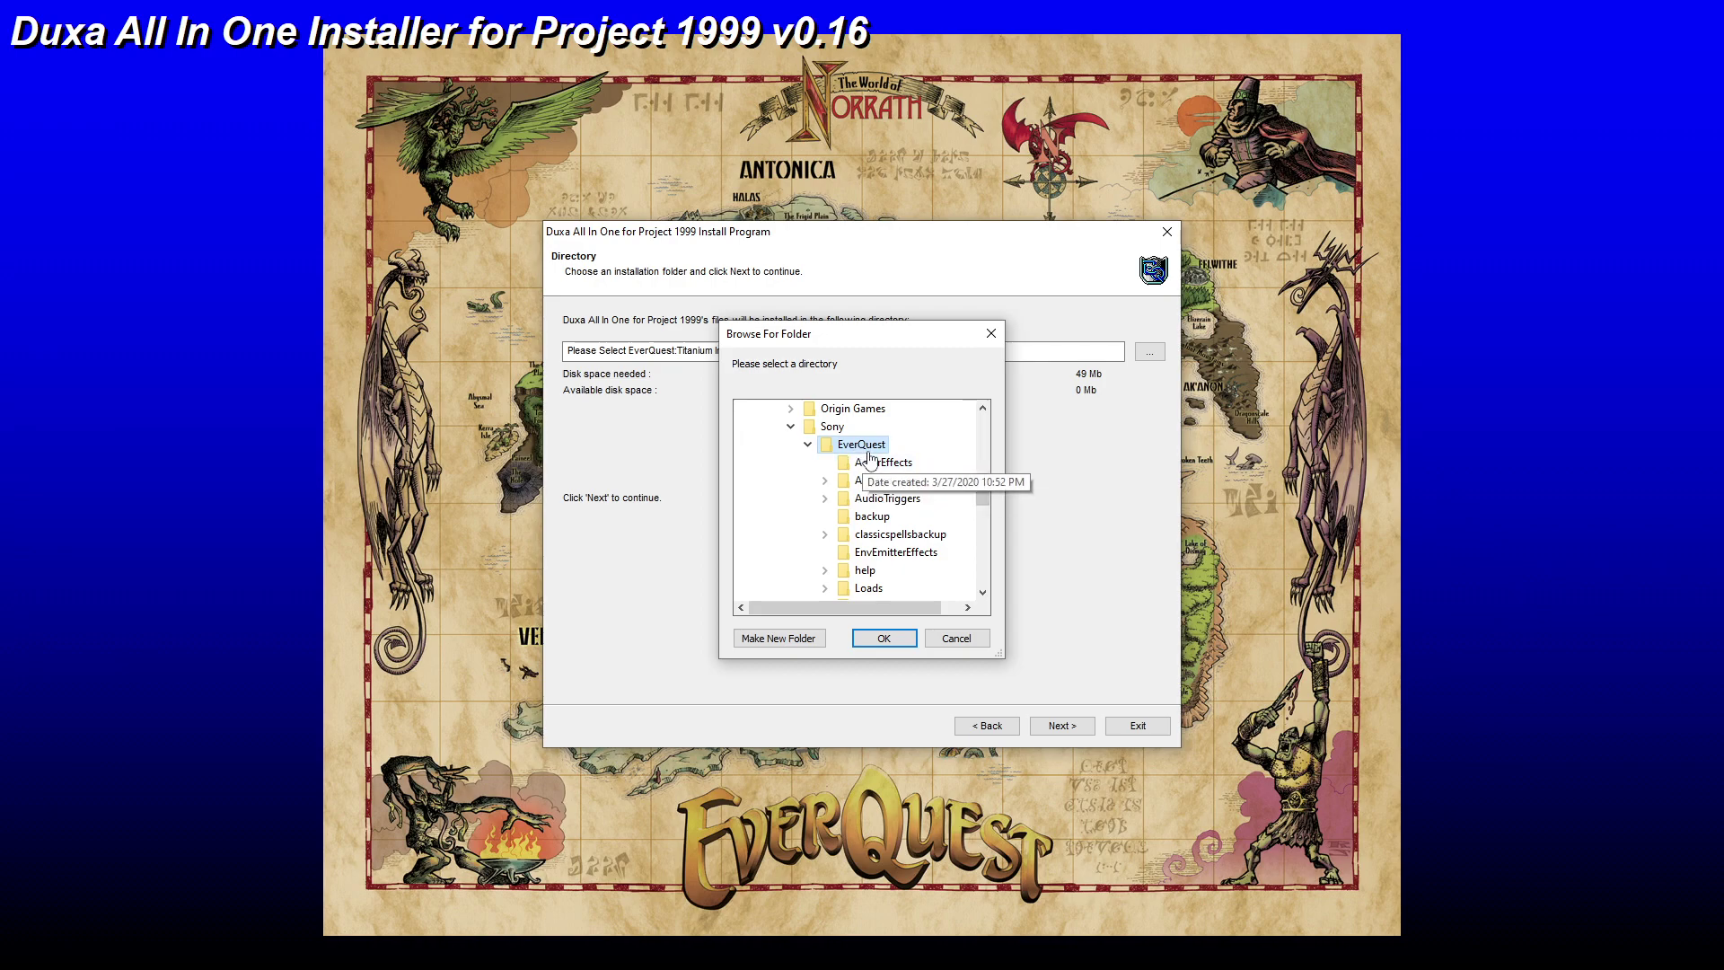
# Set the install folder to D:\Program Files (x86)\Sony\EverQuest and start the installation.
pyautogui.click(885, 639)
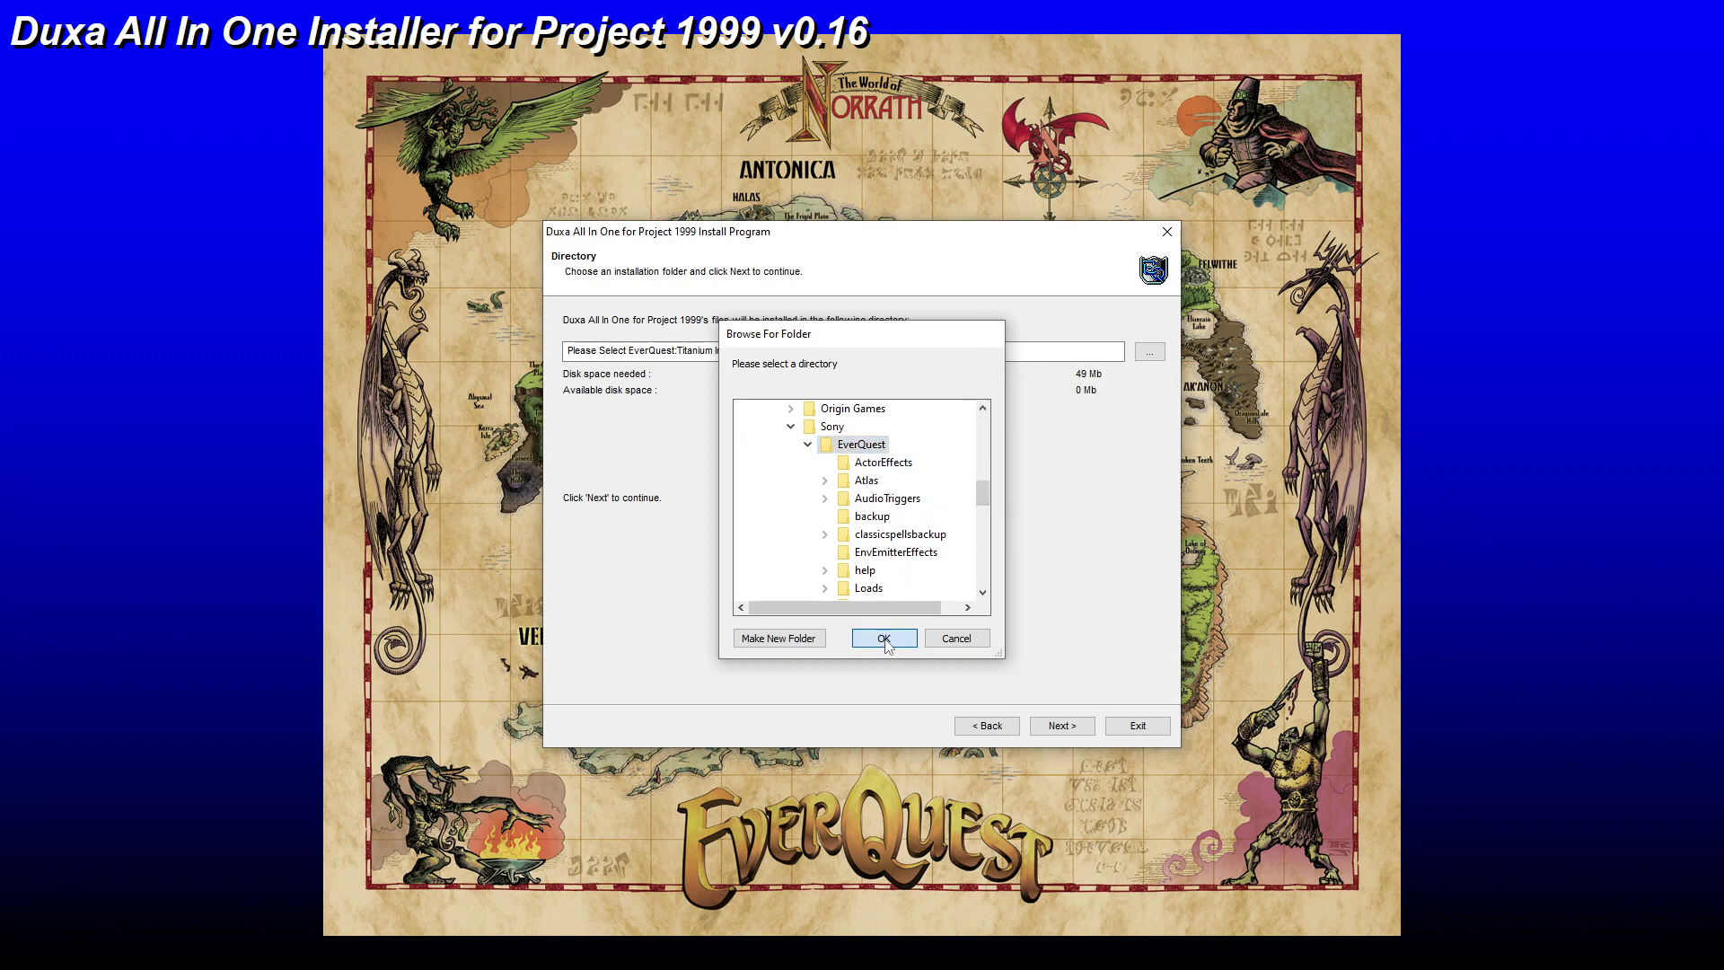
pyautogui.click(1065, 727)
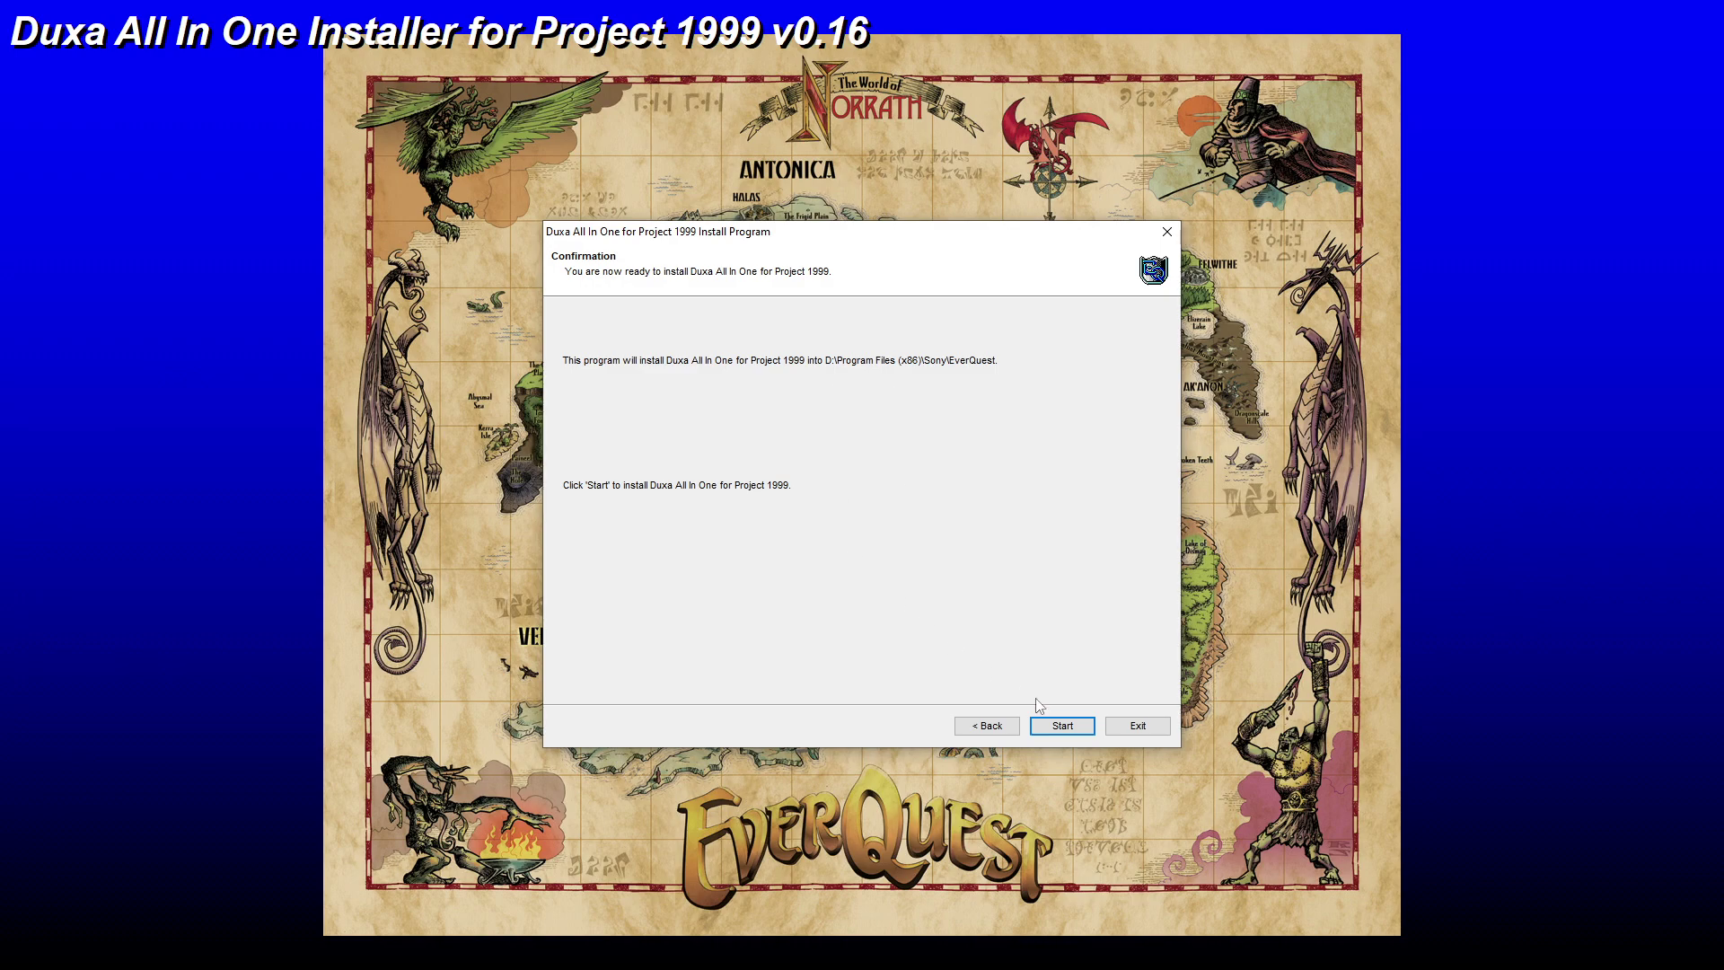
pyautogui.click(1076, 723)
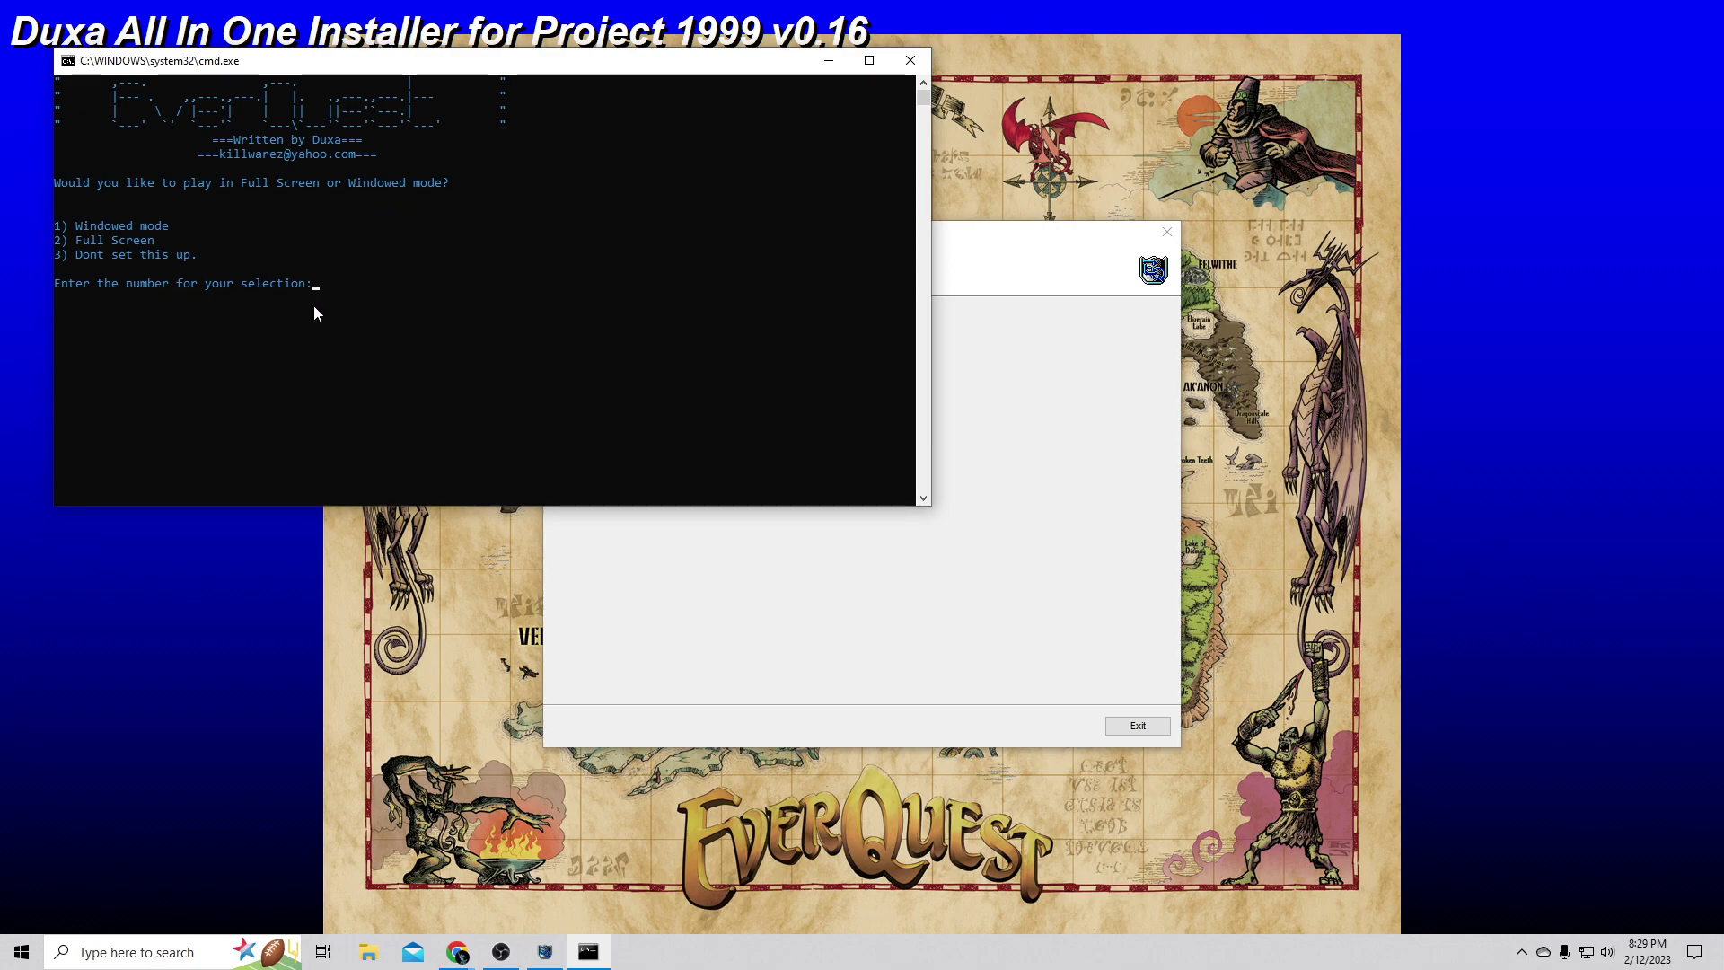
# Enter 3 to skip screen mode, then close the loading-screen and underwater sound patcher prompts.
pyautogui.write('3')
pyautogui.click(908, 62)
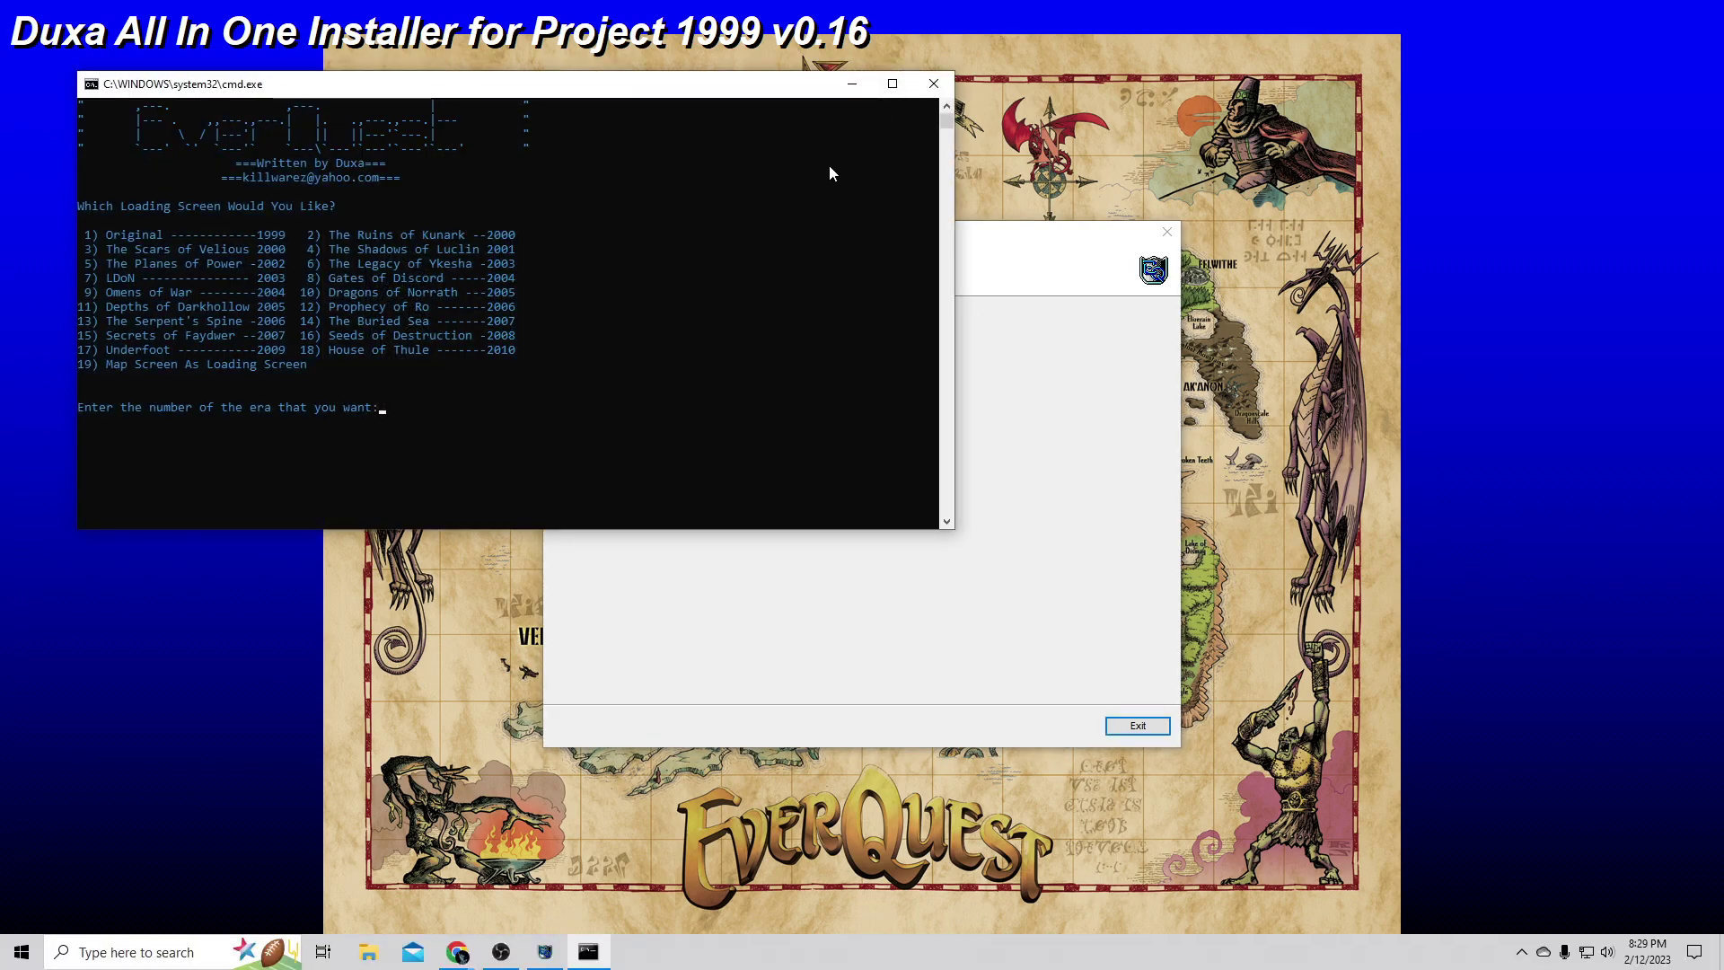
pyautogui.click(933, 84)
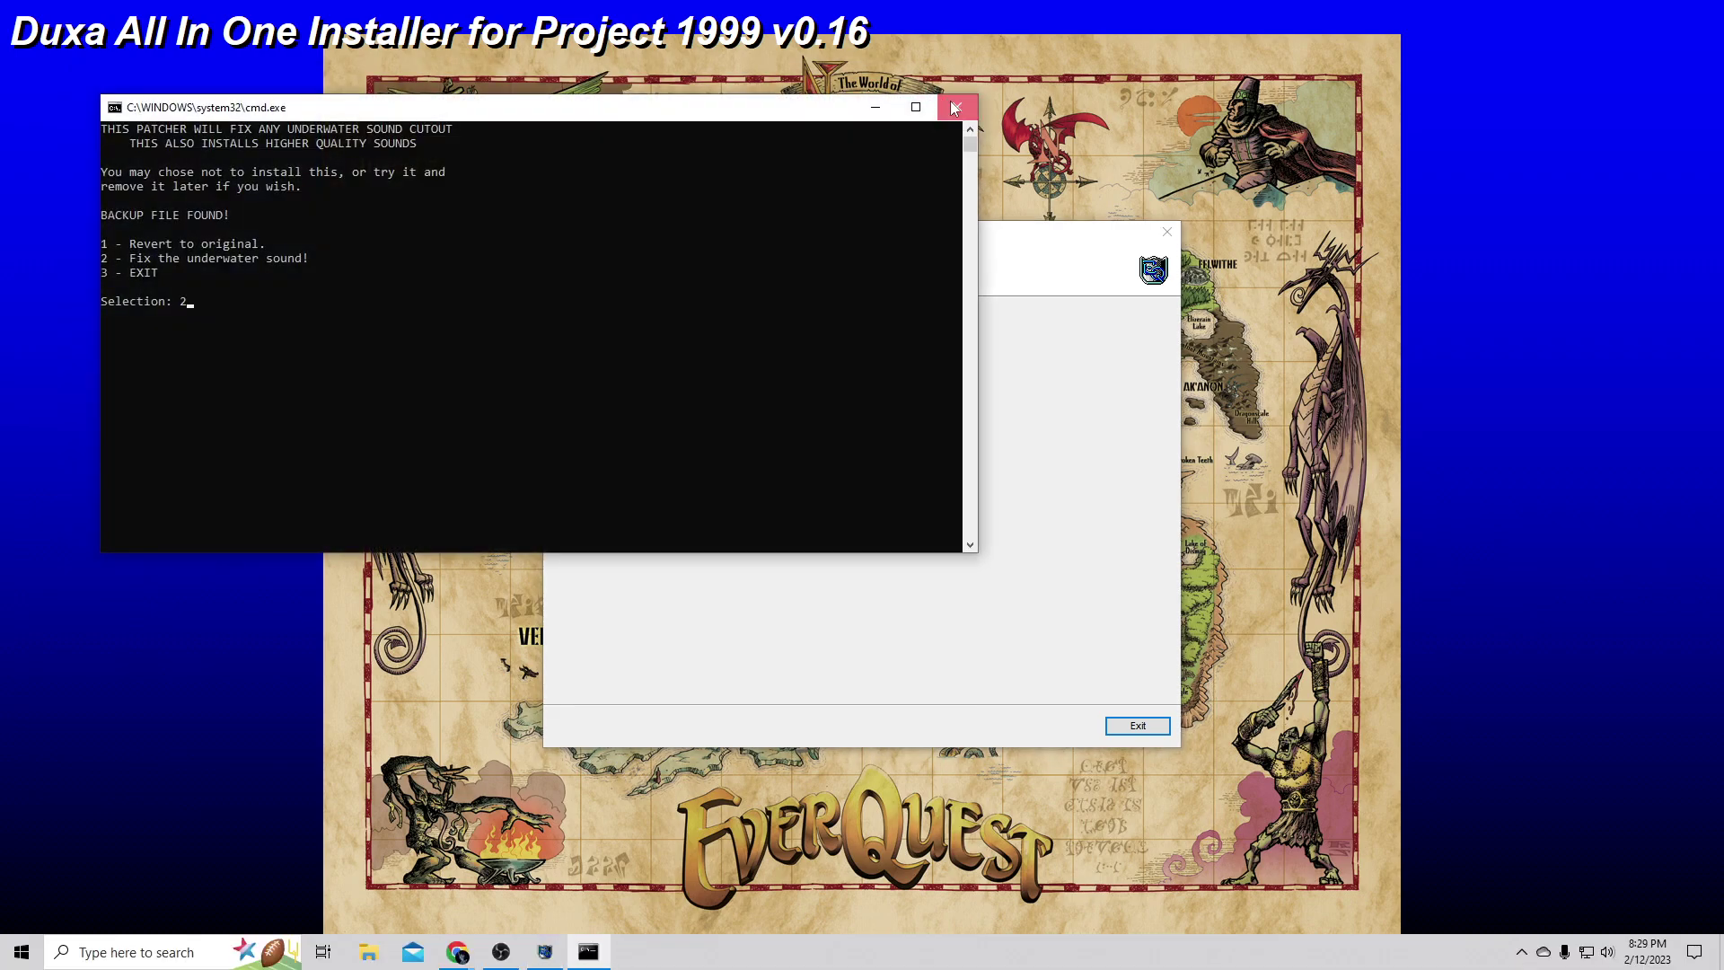
pyautogui.click(956, 107)
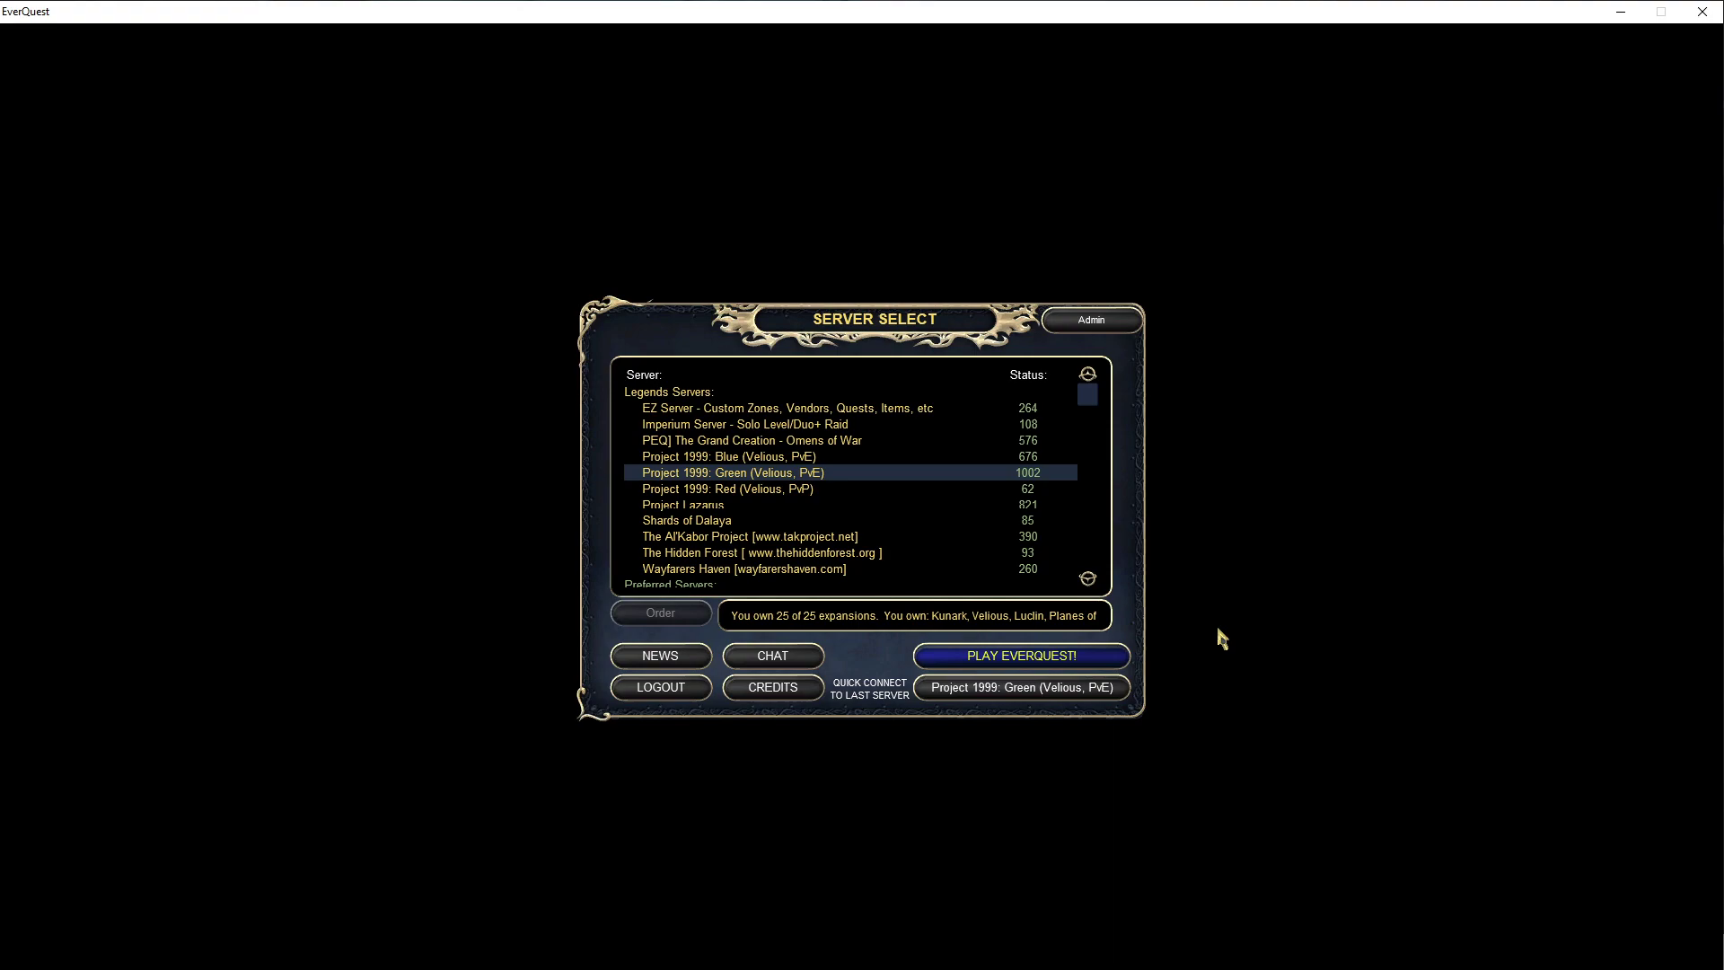
# Log in to Project 1999: Green to character select, then bring the project1999.com browser into view.
pyautogui.click(1022, 656)
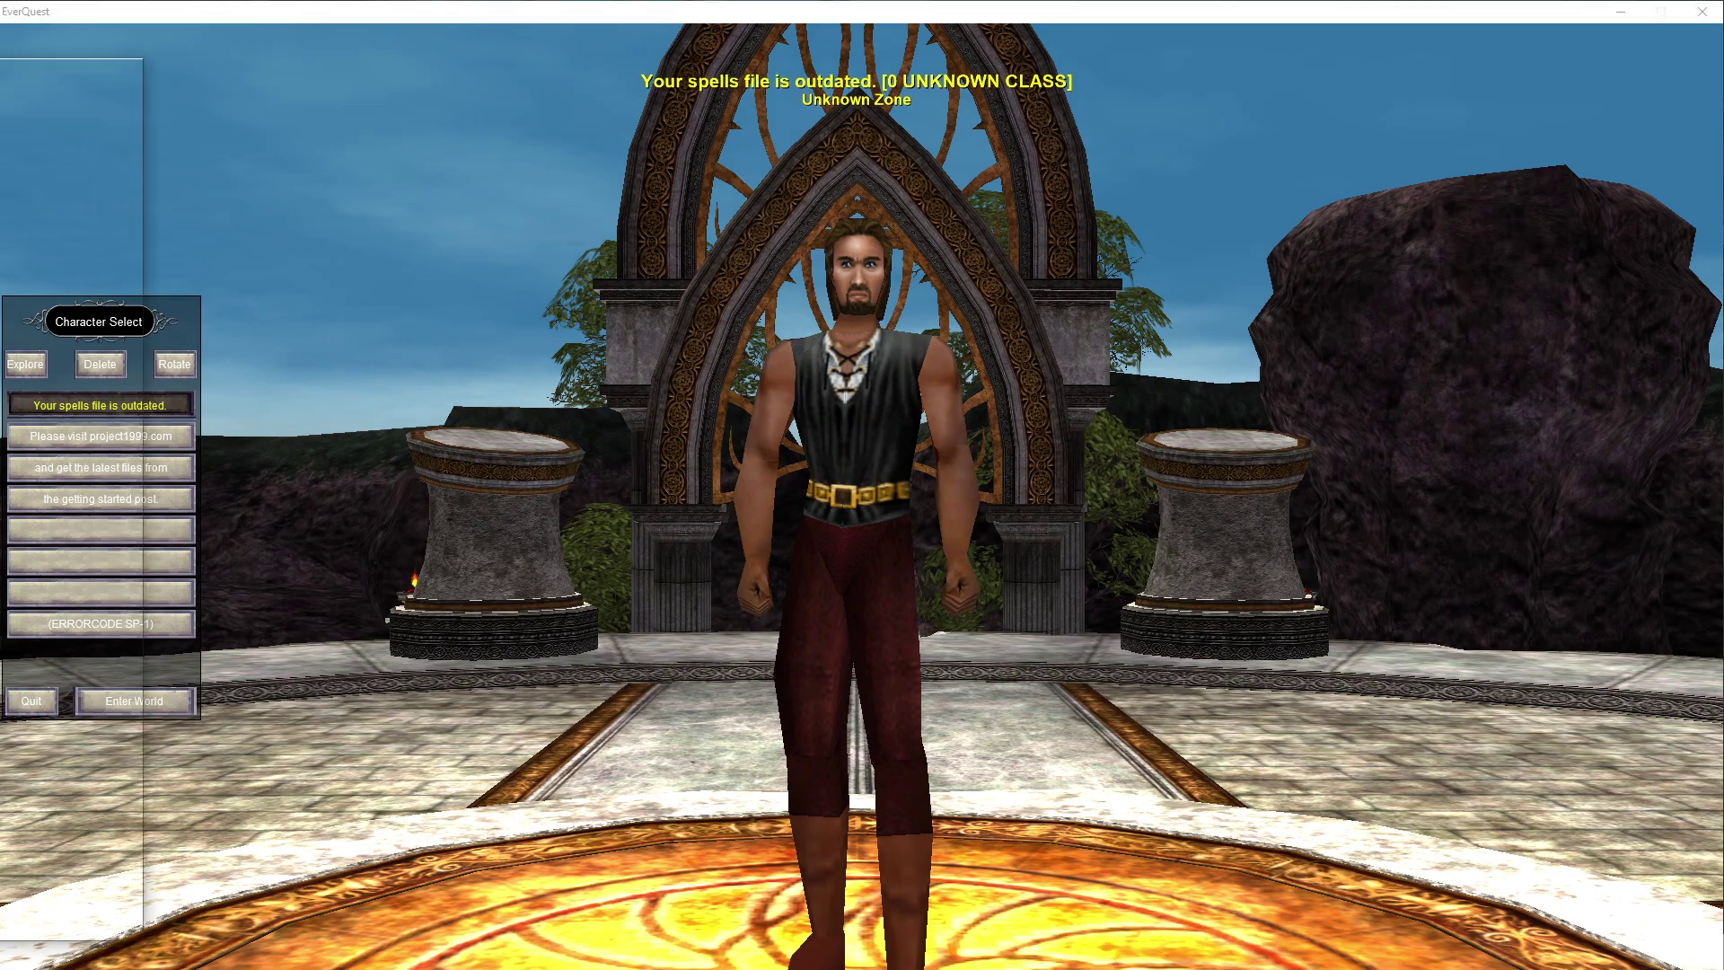
pyautogui.hotkey('alt', 'Tab')
pyautogui.moveTo(1174, 119); pyautogui.dragTo(1266, 48)
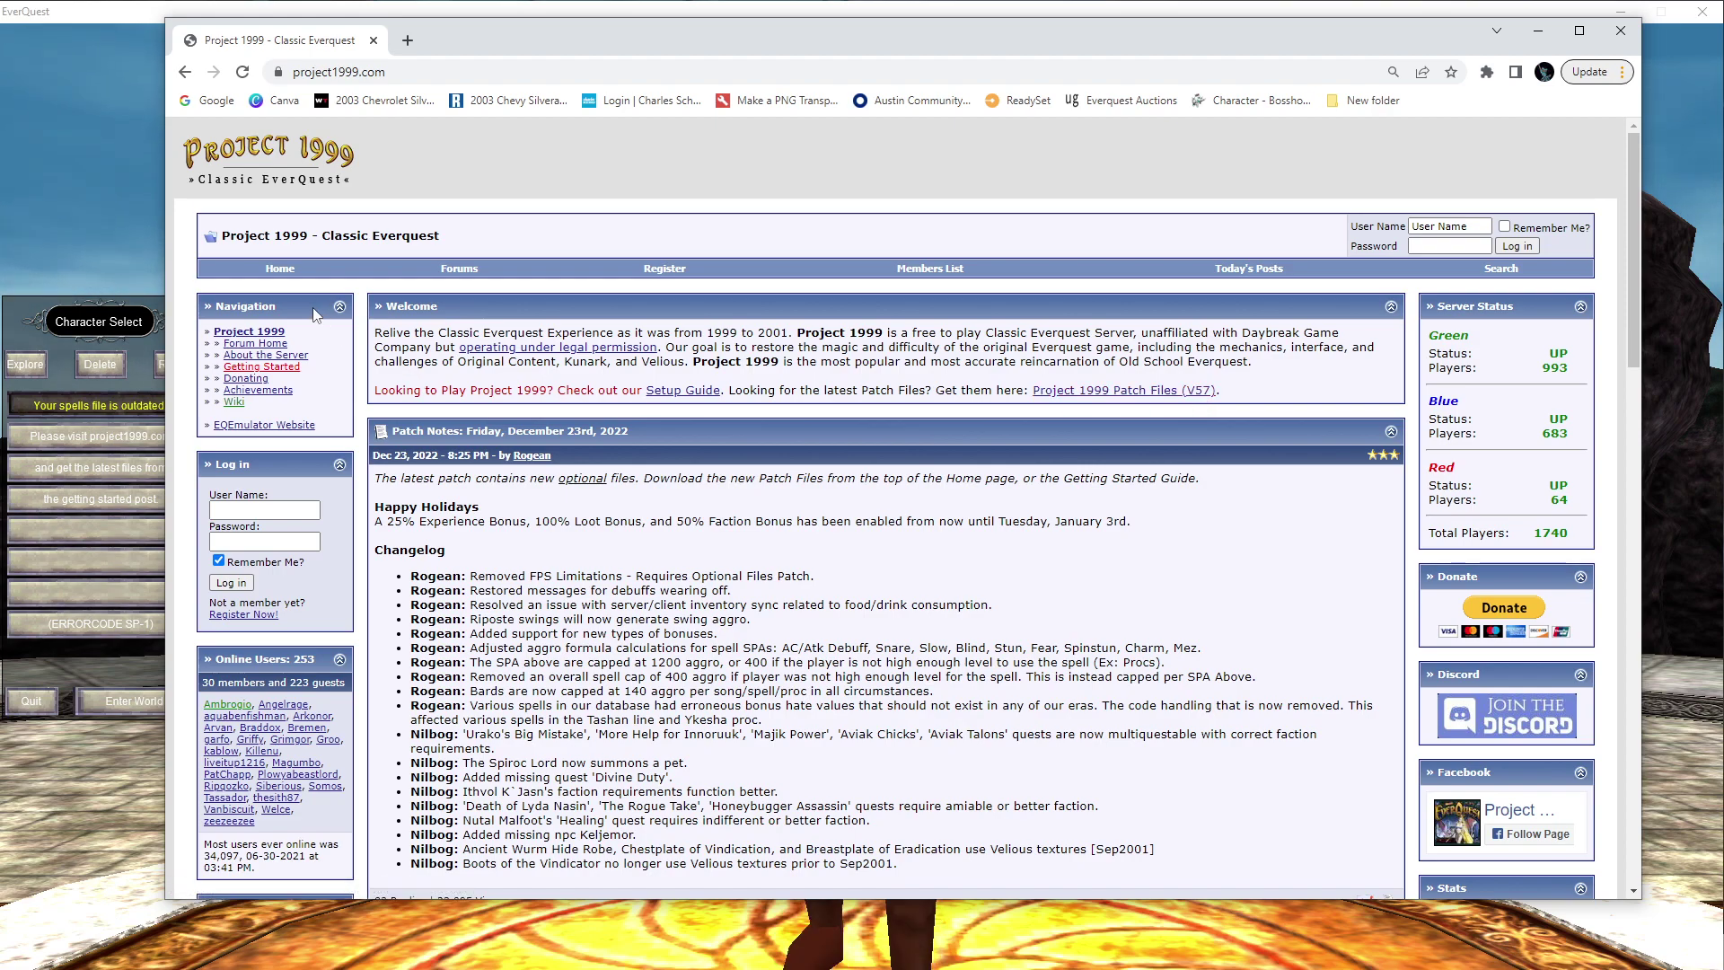
# Download the Project 1999 Patch Files (V57) zip, then switch to File Explorer on Storage (D:).
pyautogui.click(1169, 396)
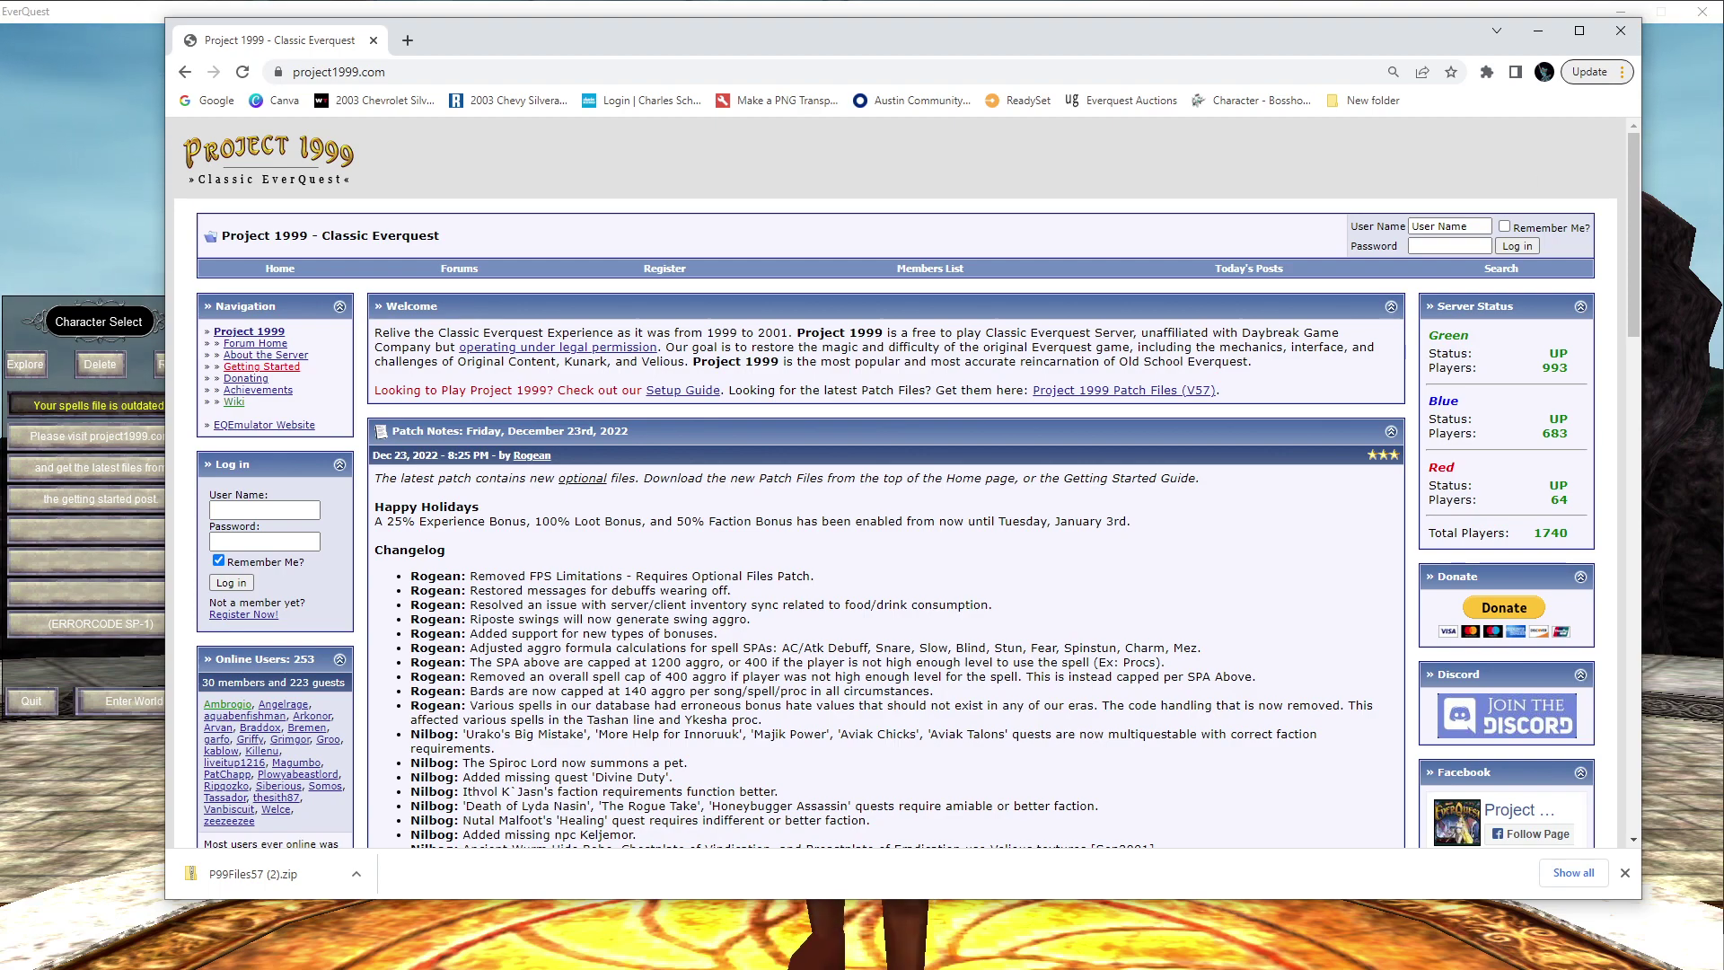
pyautogui.hotkey('alt', 'Tab')
pyautogui.click(984, 234)
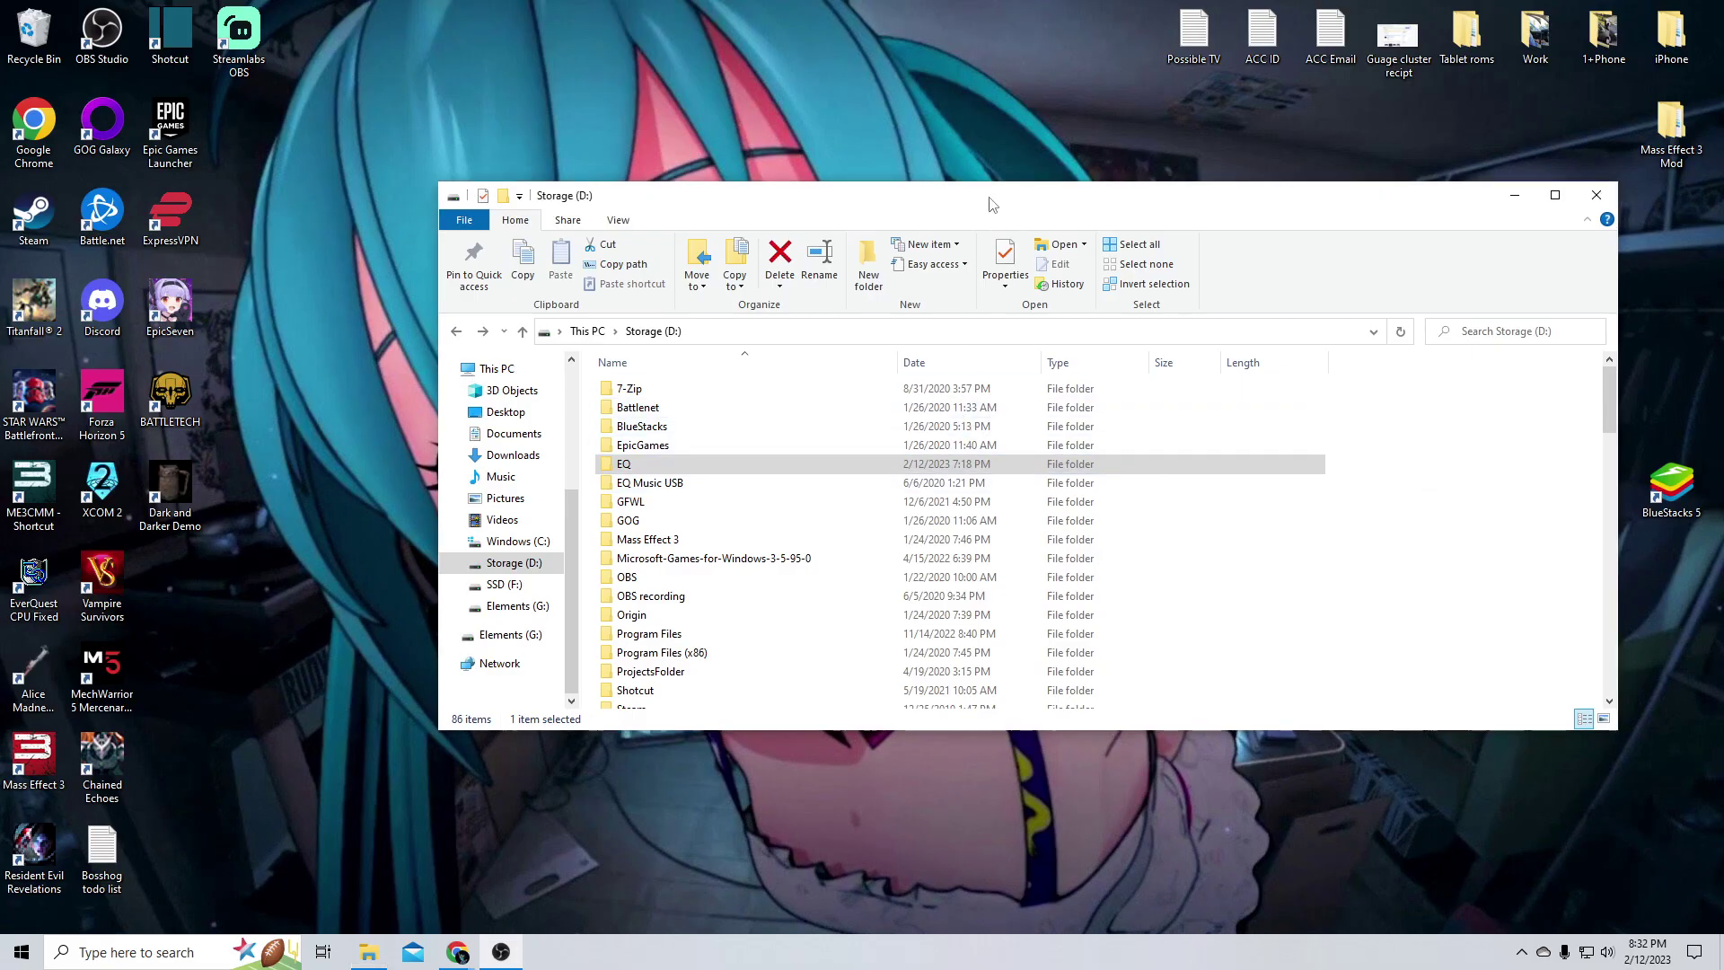
# Open the EQ folder on Storage (D:) and cut all of its files.
pyautogui.doubleClick(635, 467)
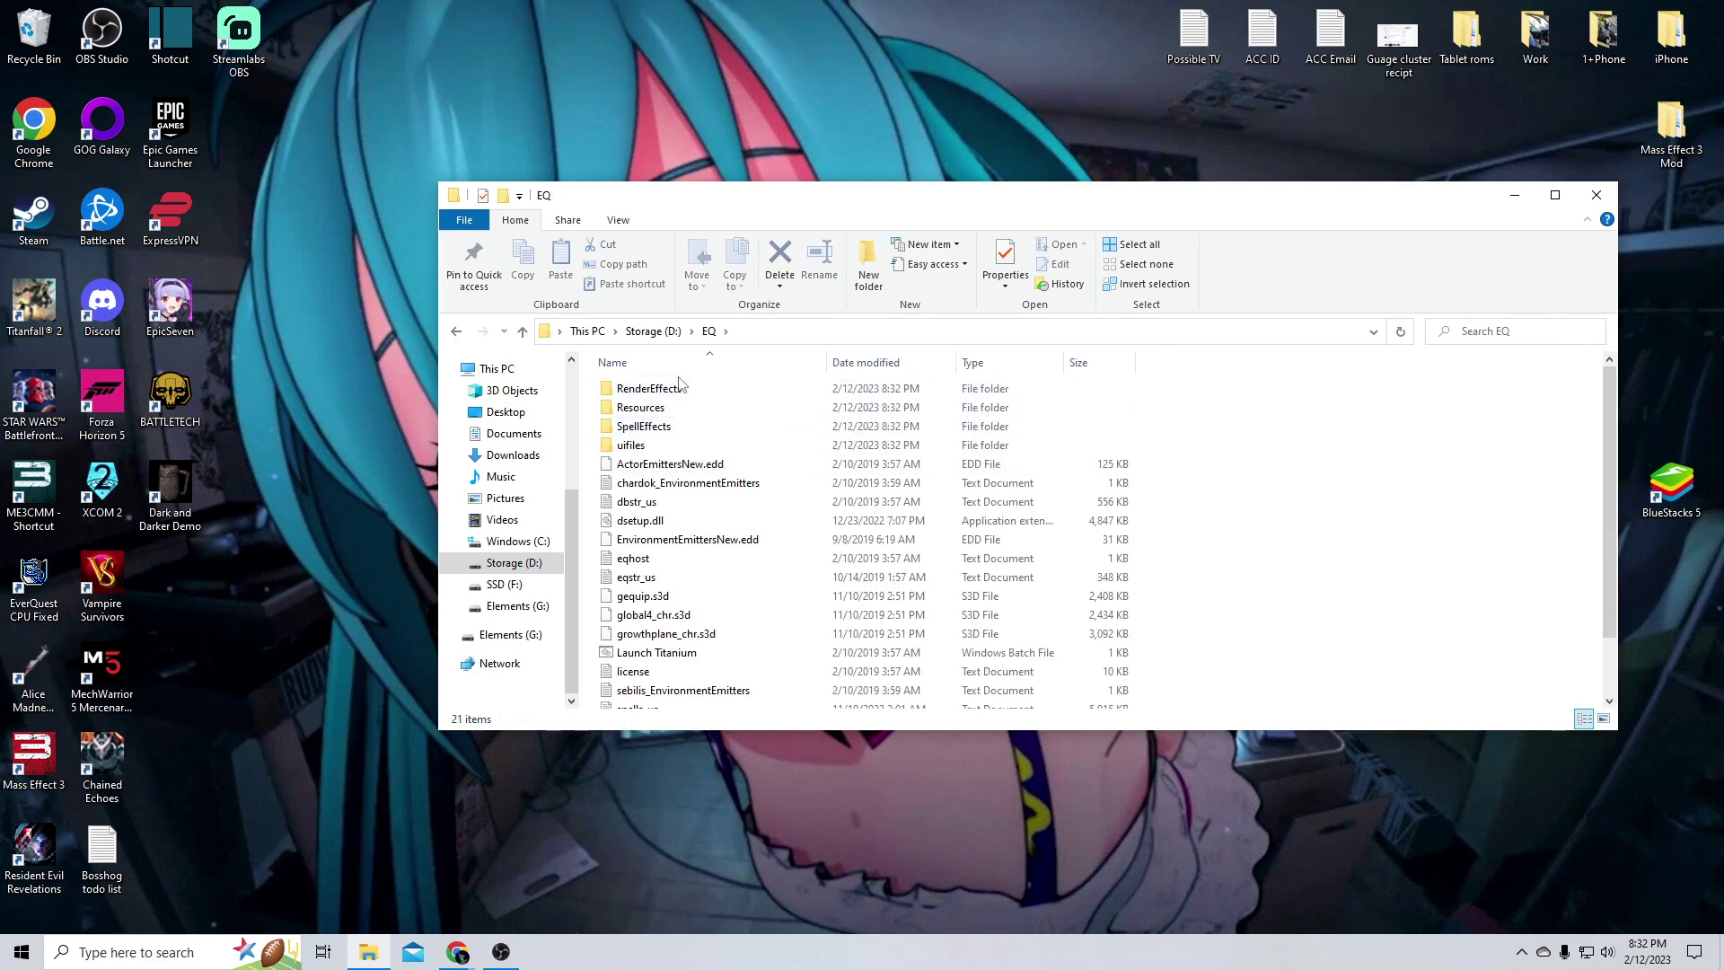
pyautogui.scroll(-2, 678, 431)
pyautogui.scroll(2, 673, 497)
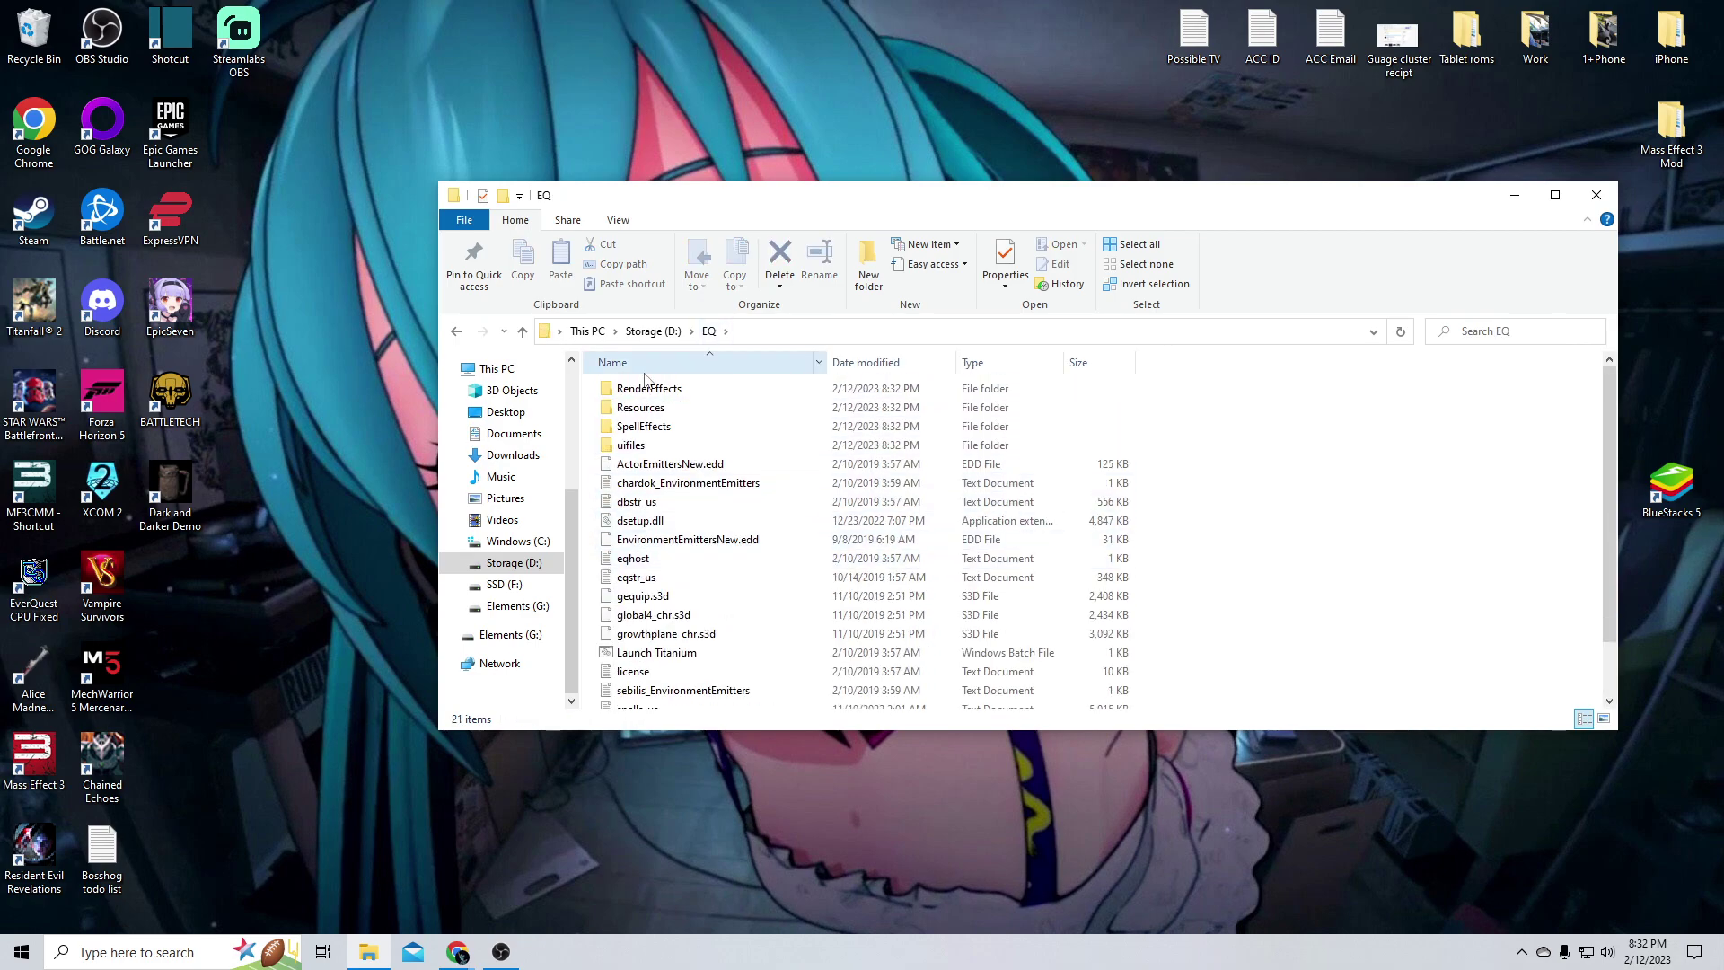
pyautogui.click(458, 331)
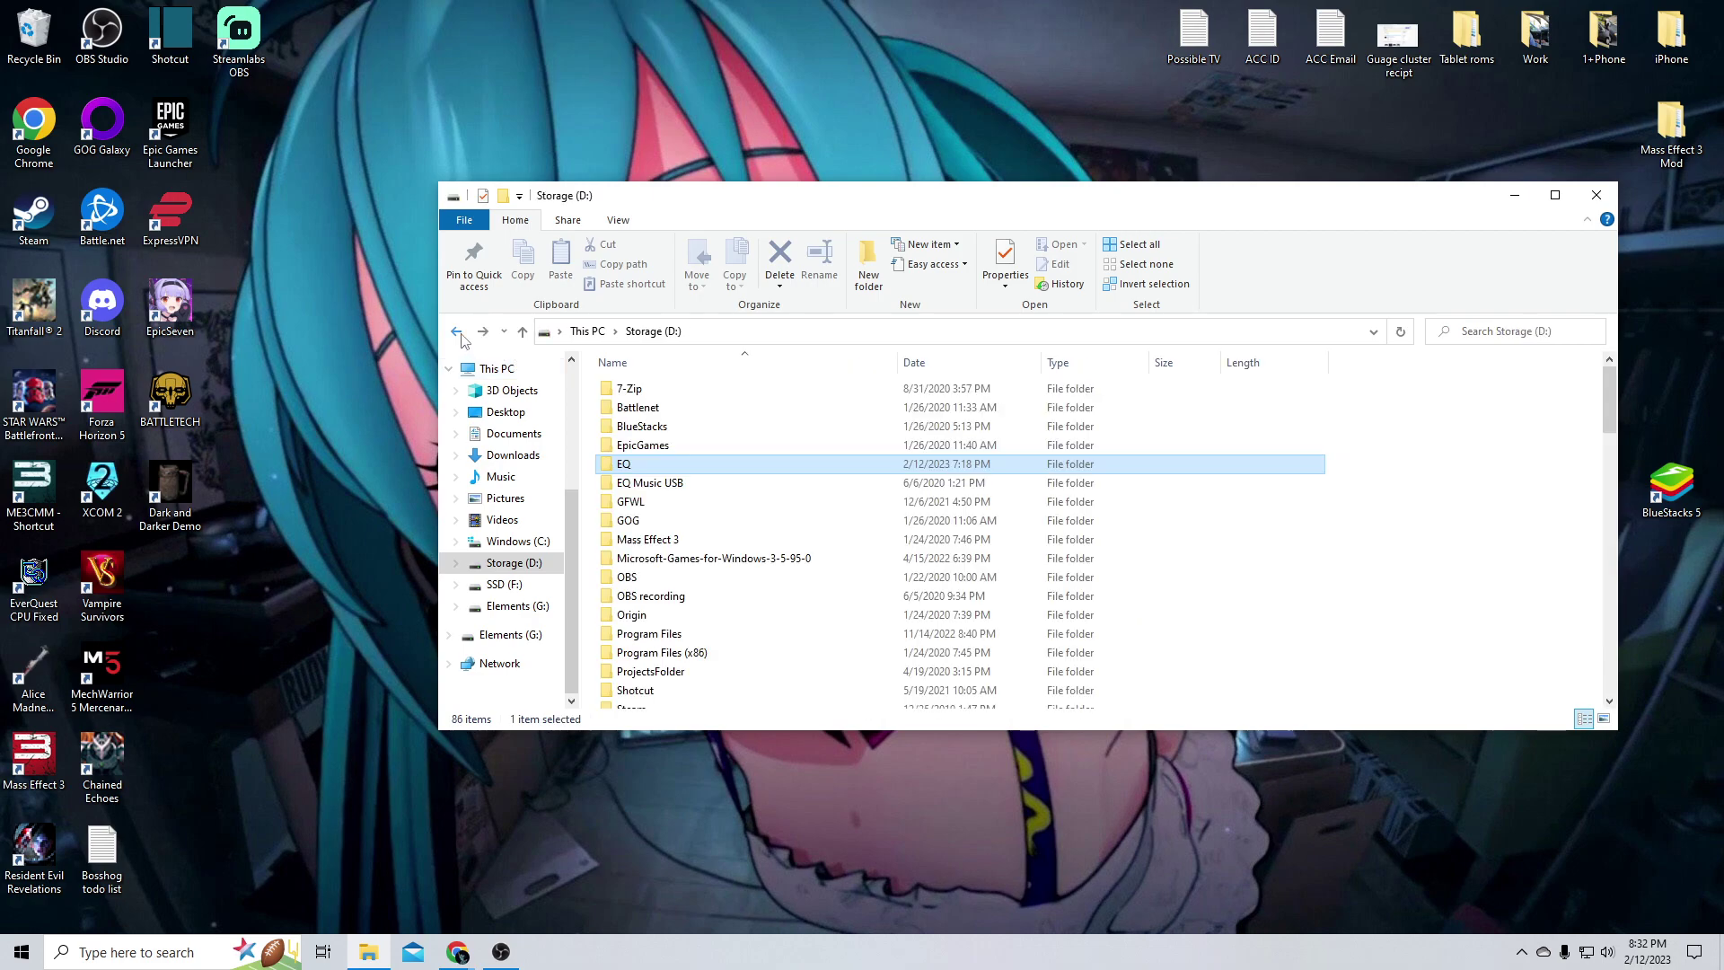
pyautogui.doubleClick(633, 467)
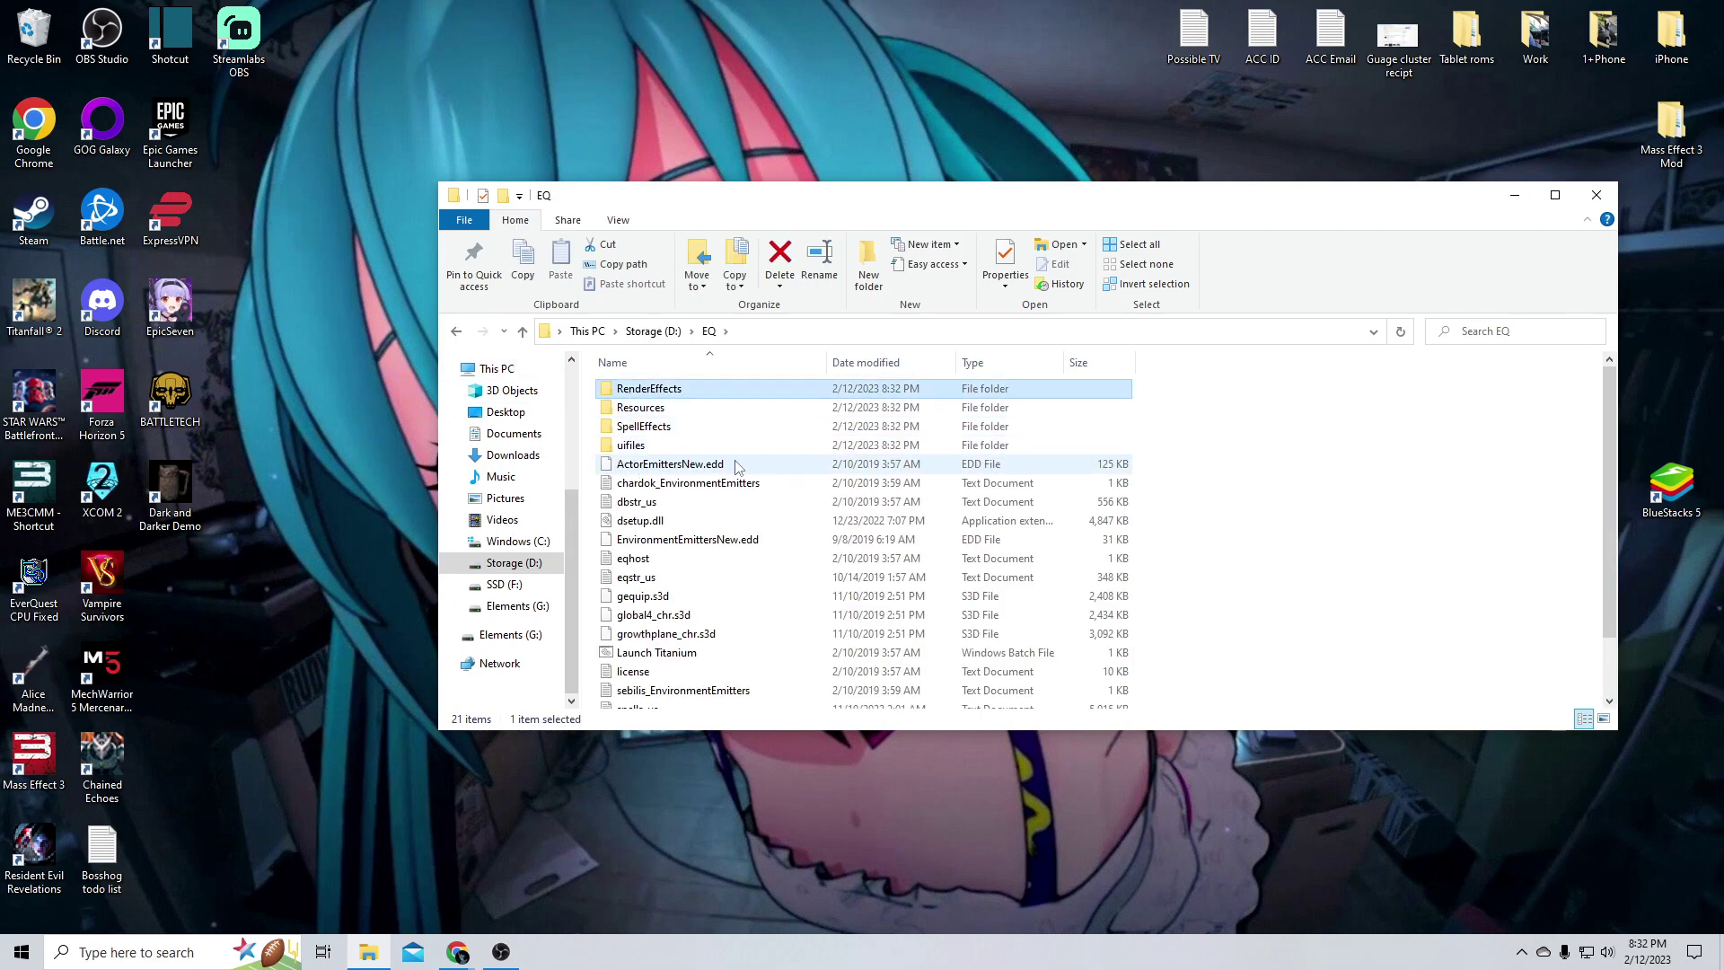
pyautogui.scroll(-1, 736, 507)
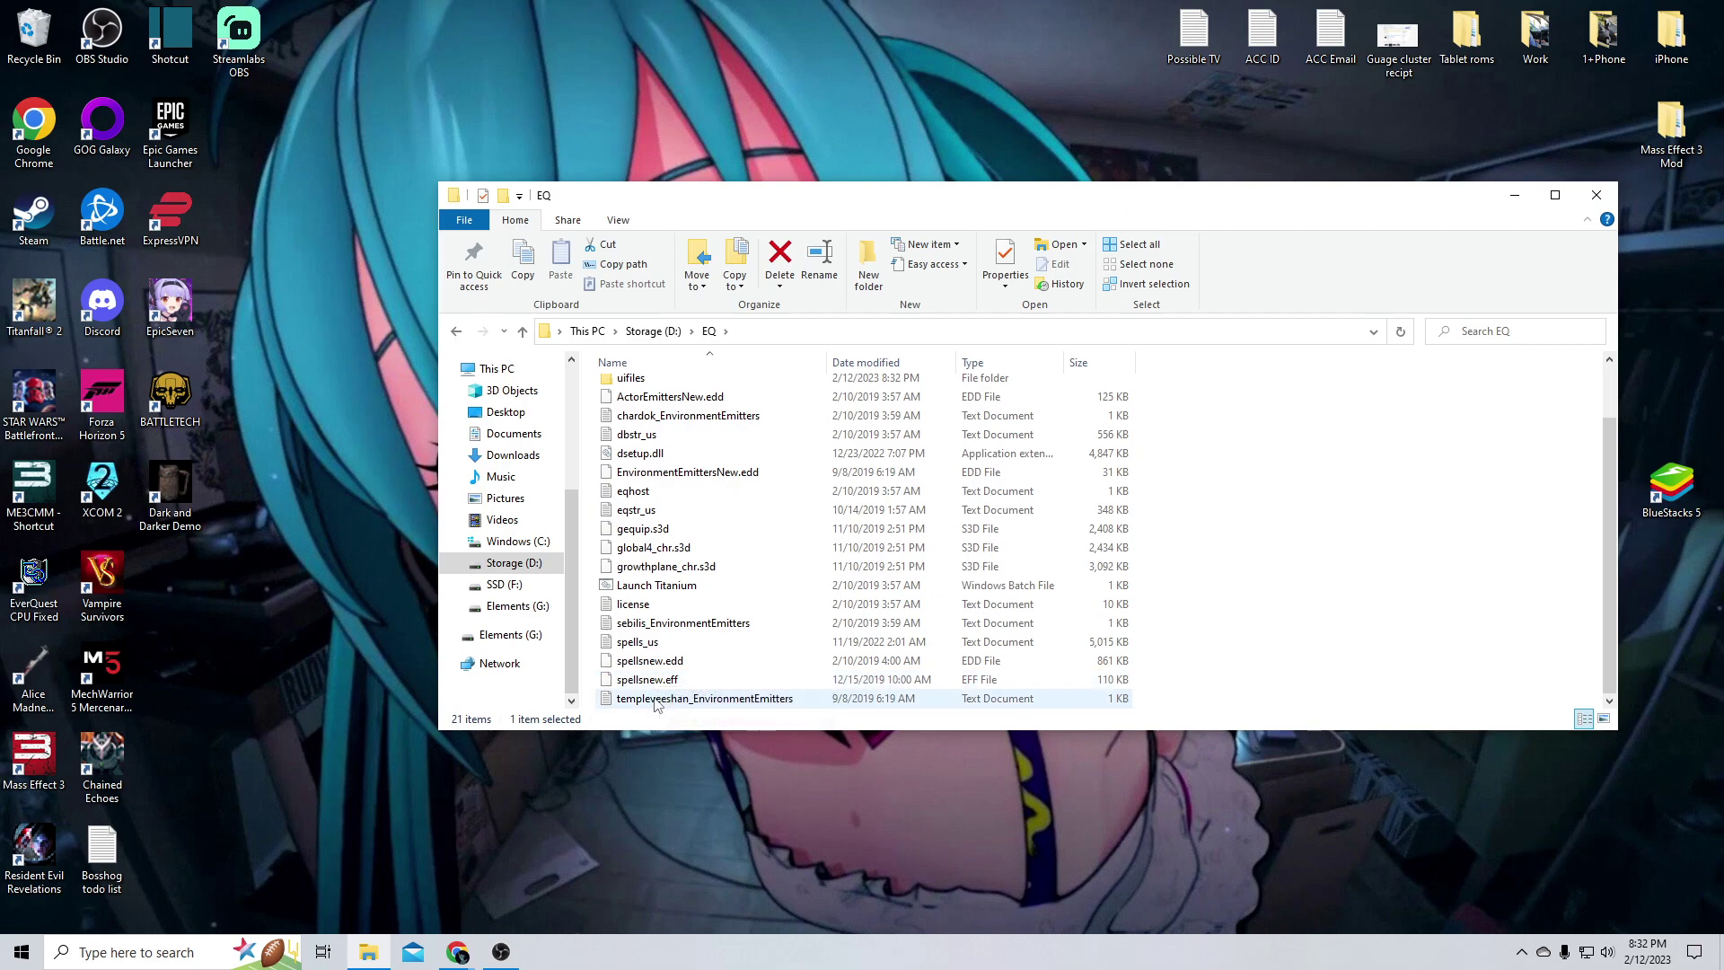
pyautogui.hotkey('ctrl', 'a')
pyautogui.hotkey('ctrl', 'c')
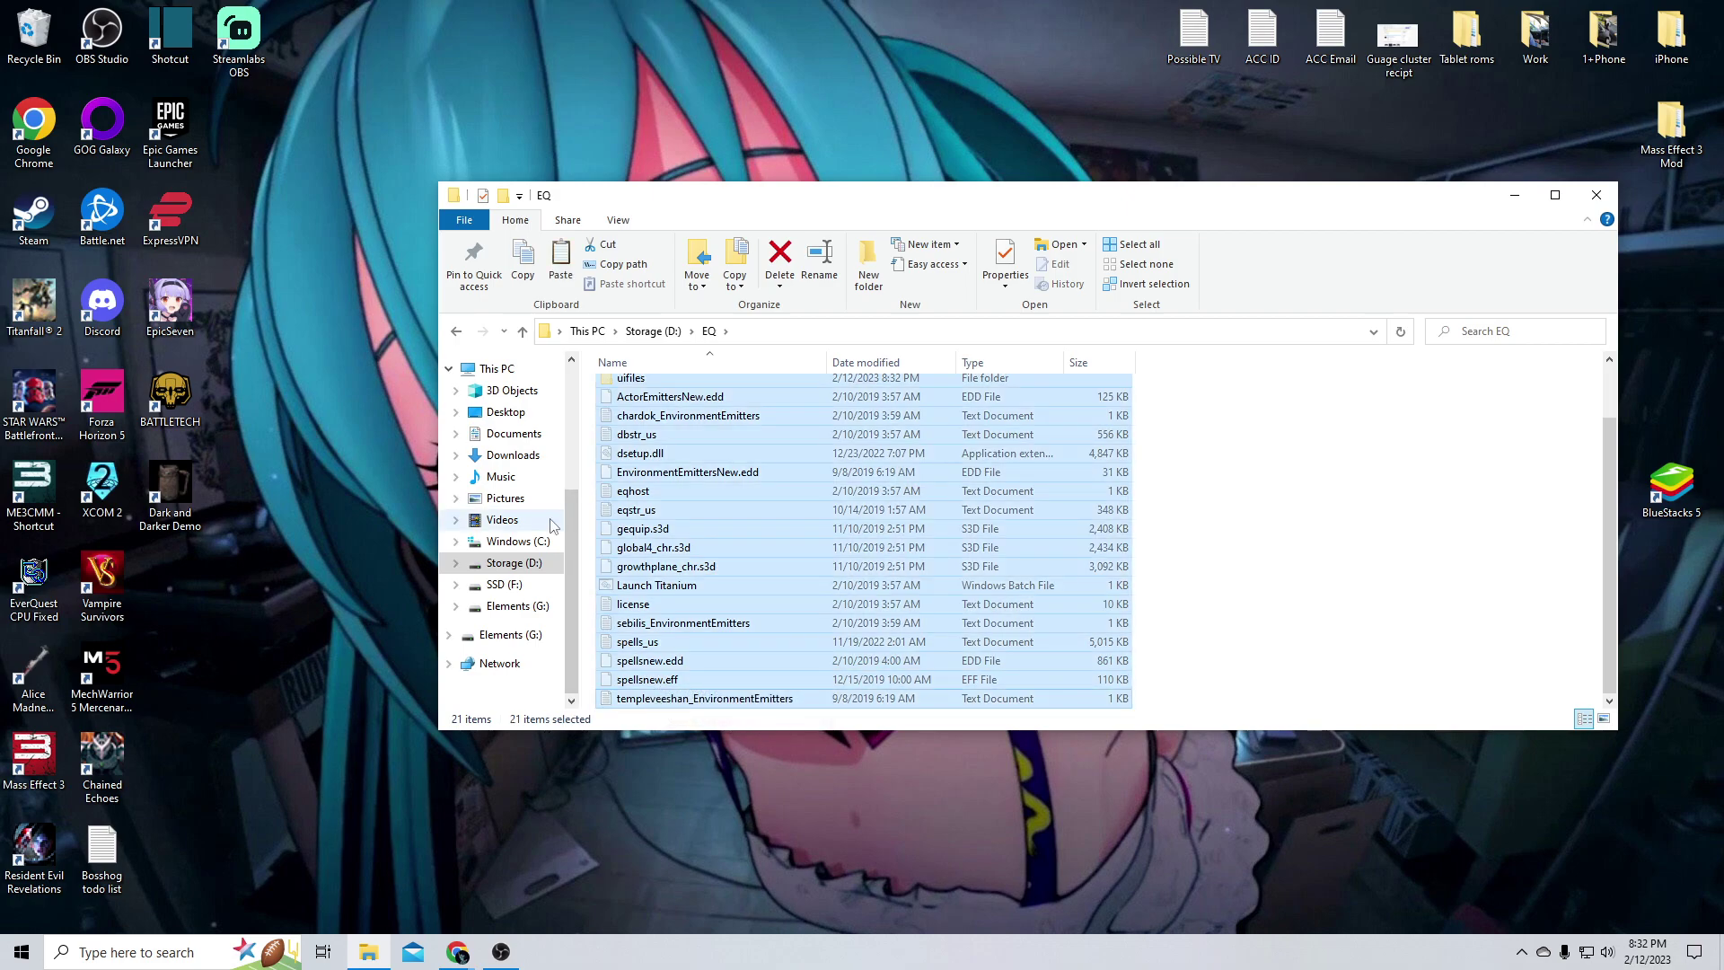
# Paste them into D:\Program Files (x86)\Sony\EverQuest, replacing the existing files.
pyautogui.click(653, 331)
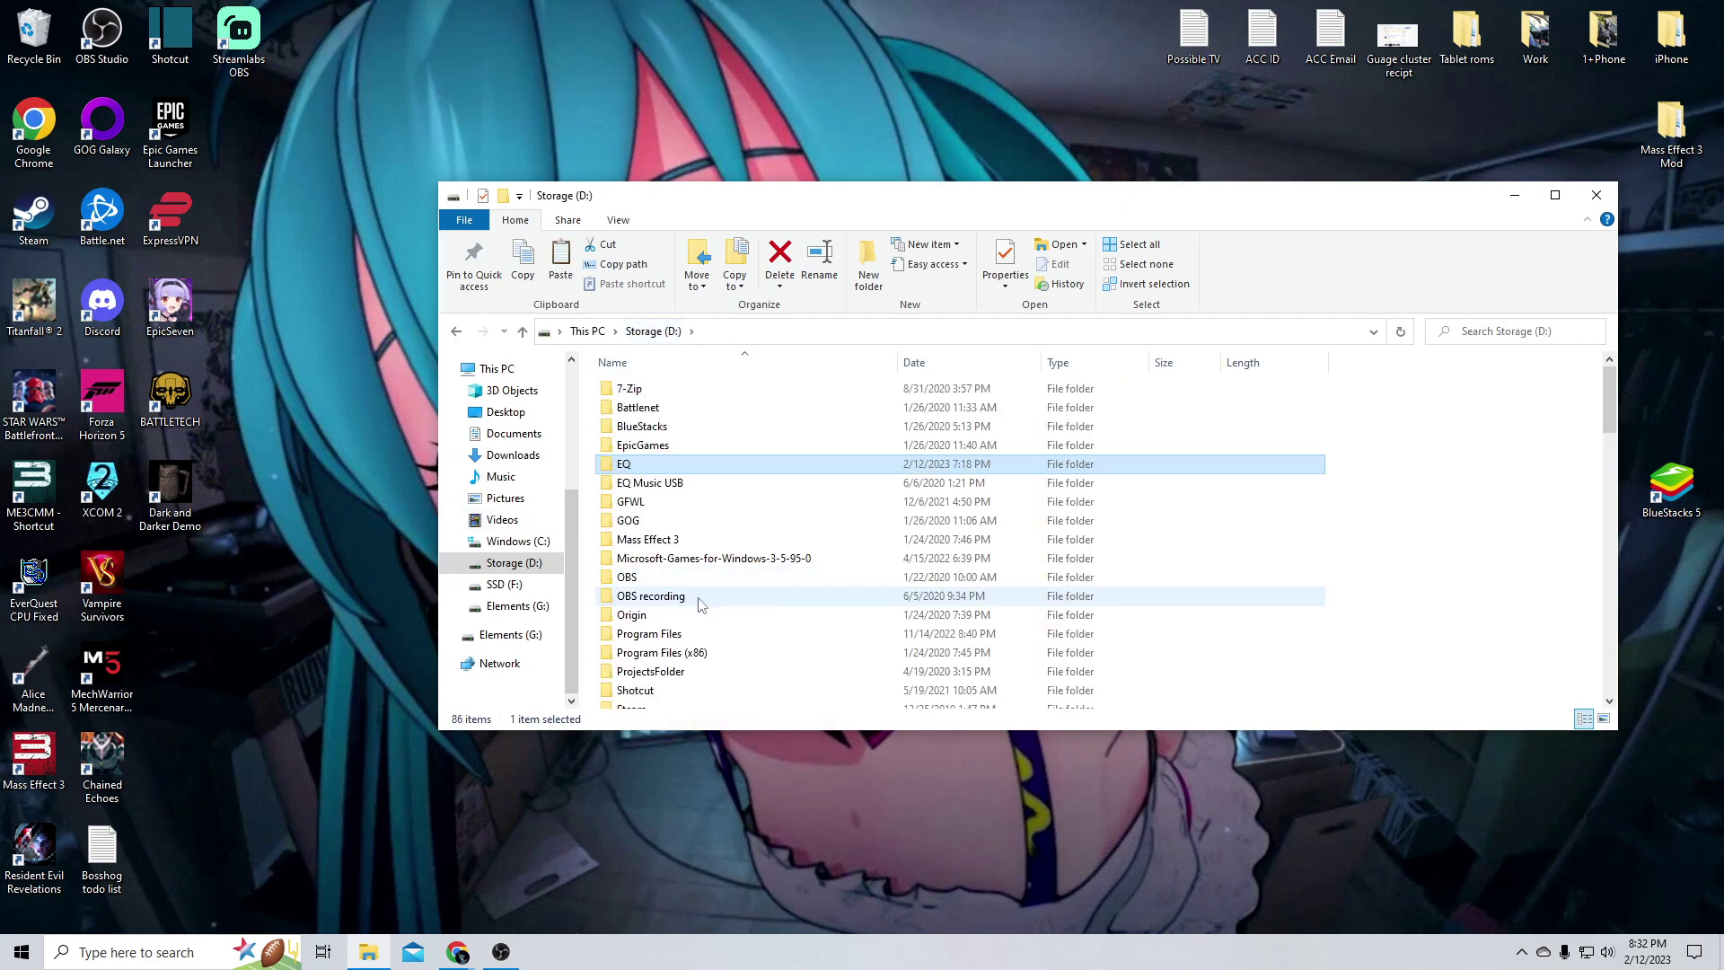
pyautogui.doubleClick(655, 651)
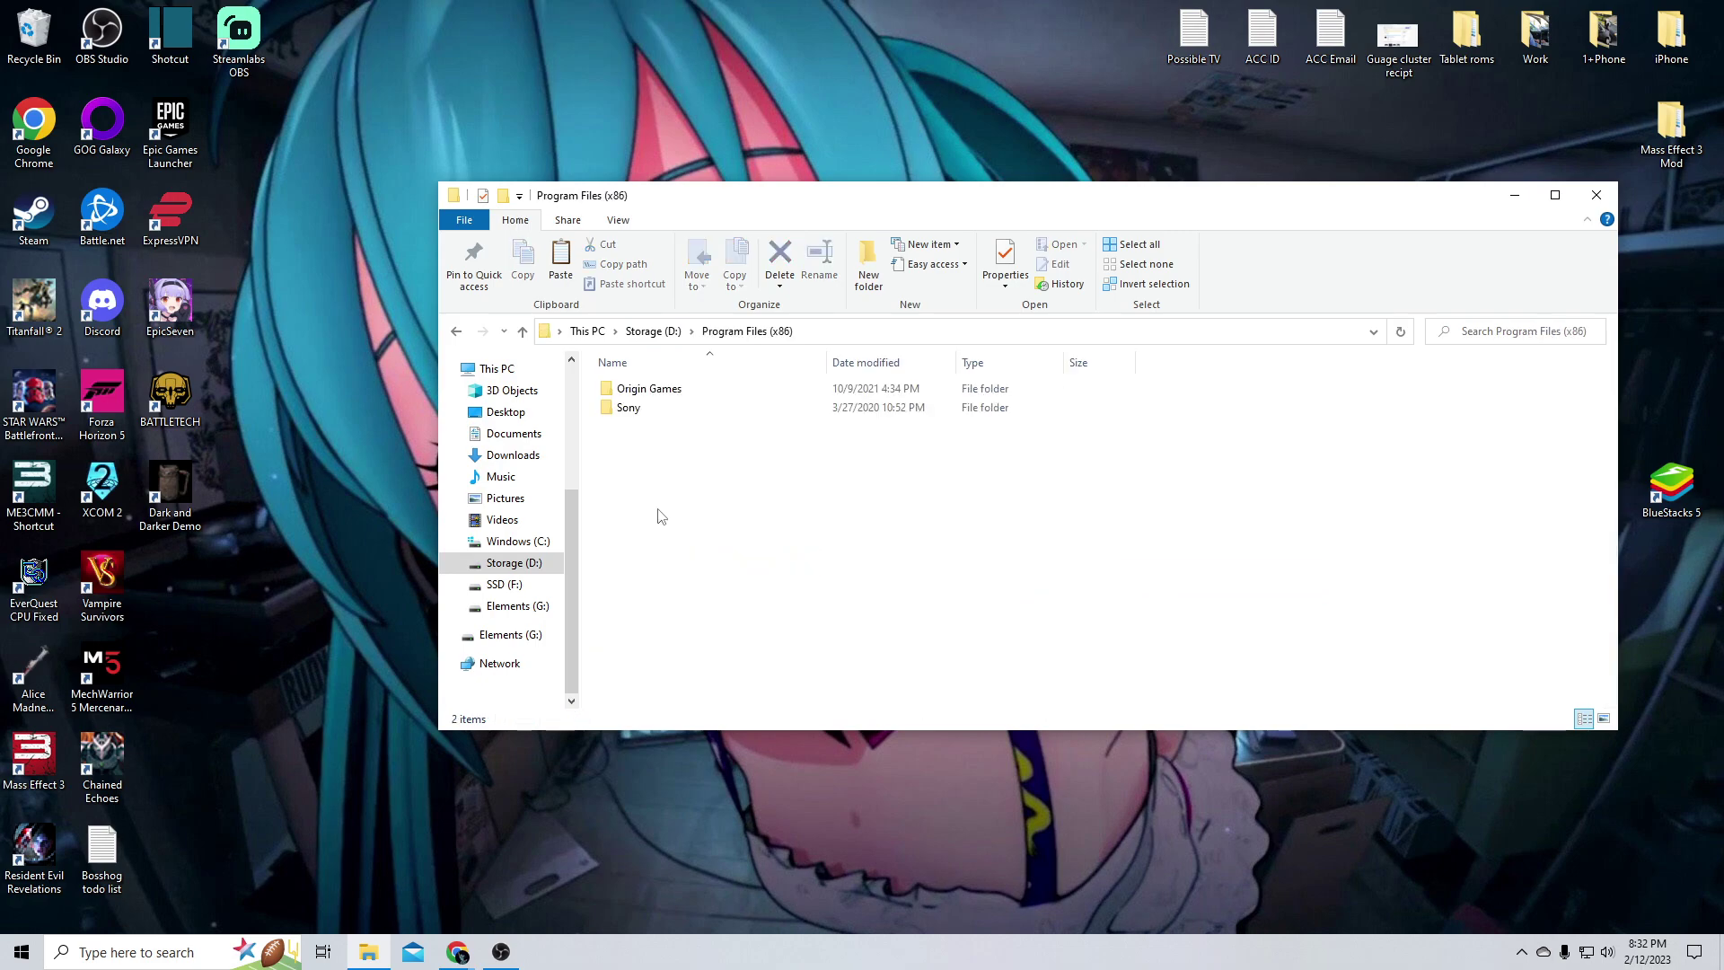
pyautogui.doubleClick(629, 409)
pyautogui.doubleClick(635, 388)
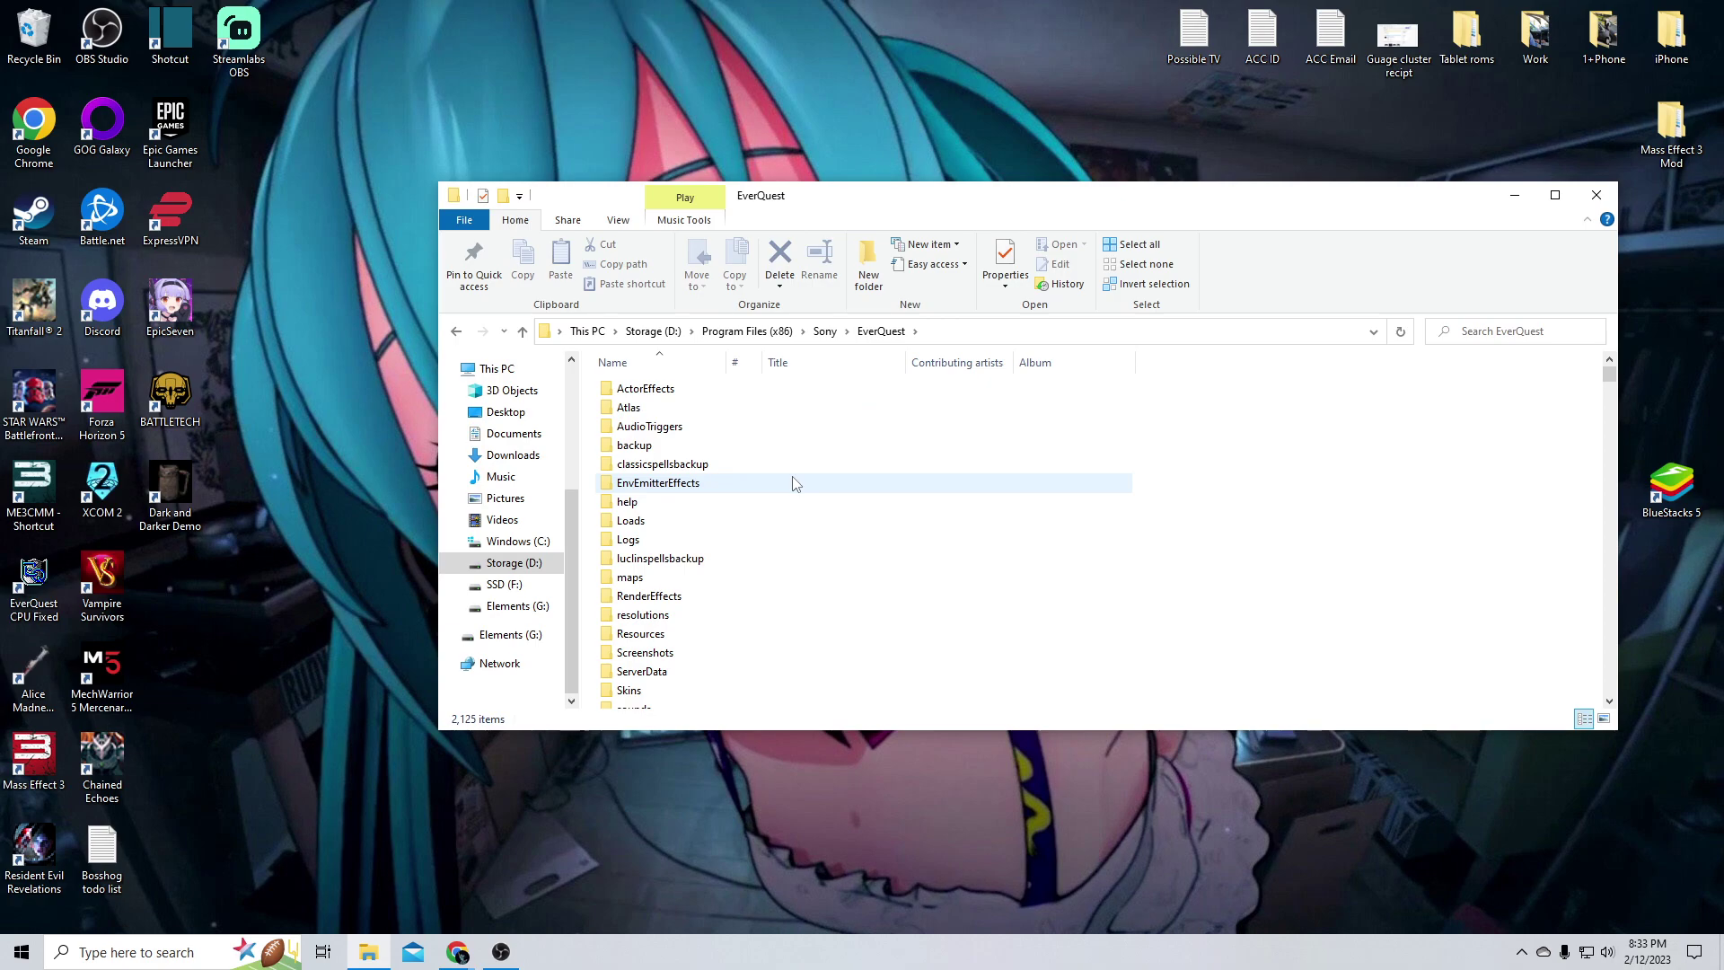
pyautogui.hotkey('ctrl', 'v')
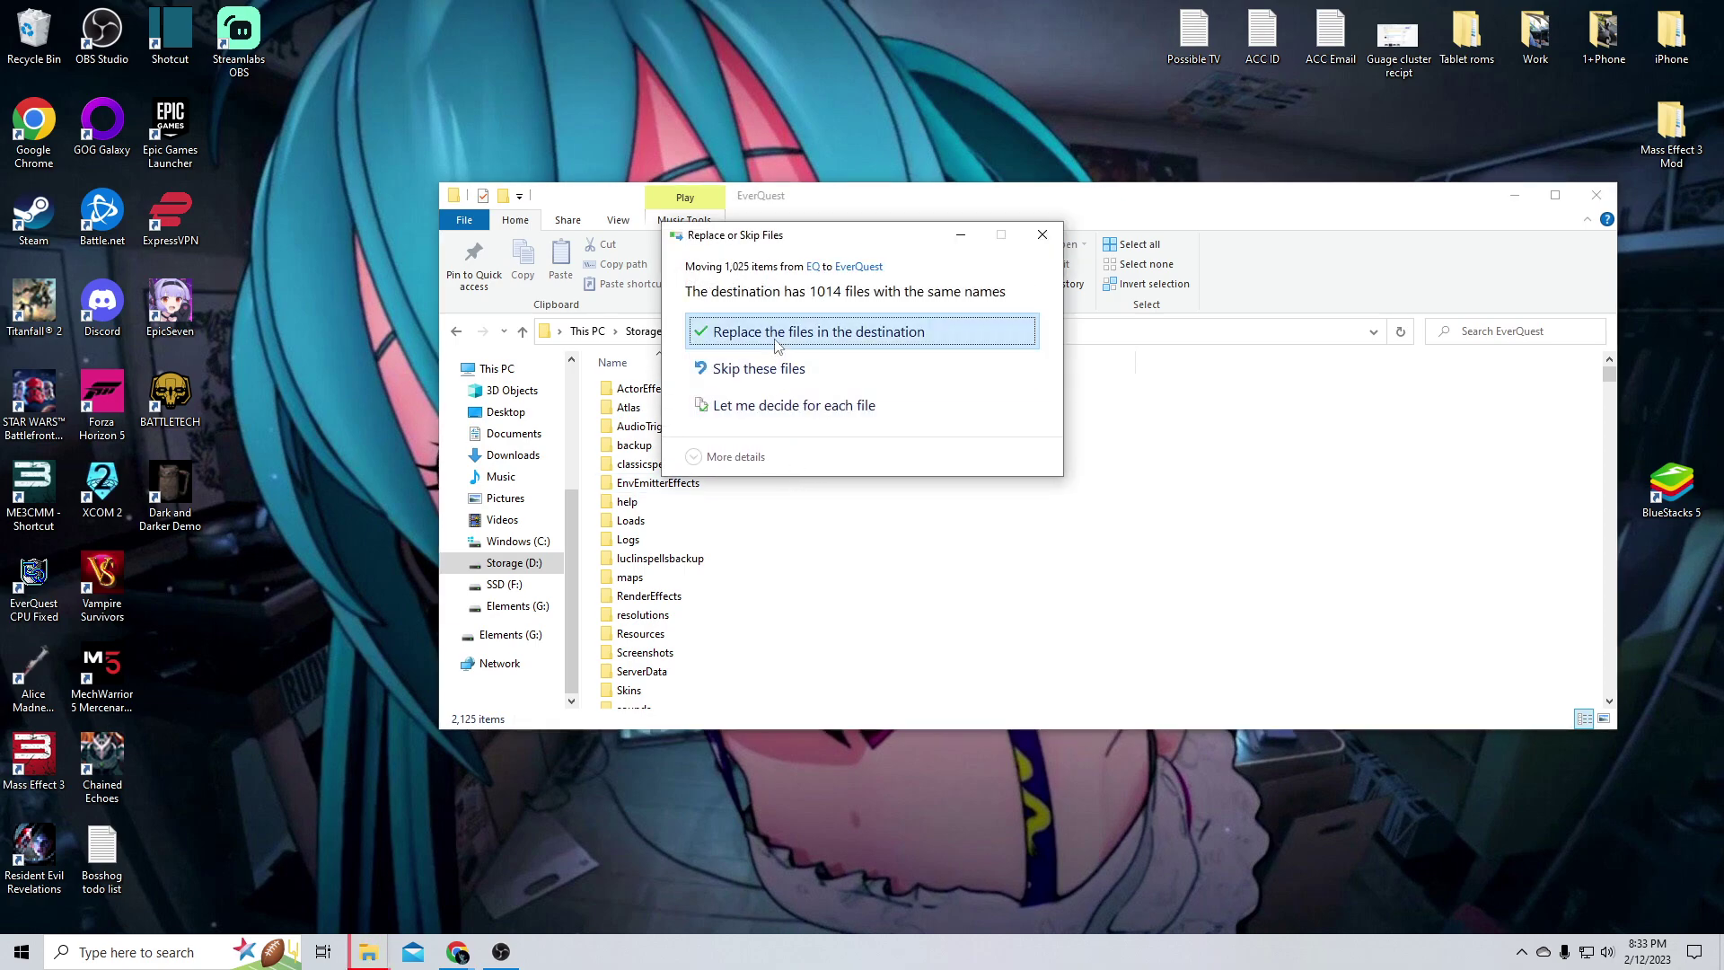
pyautogui.click(774, 334)
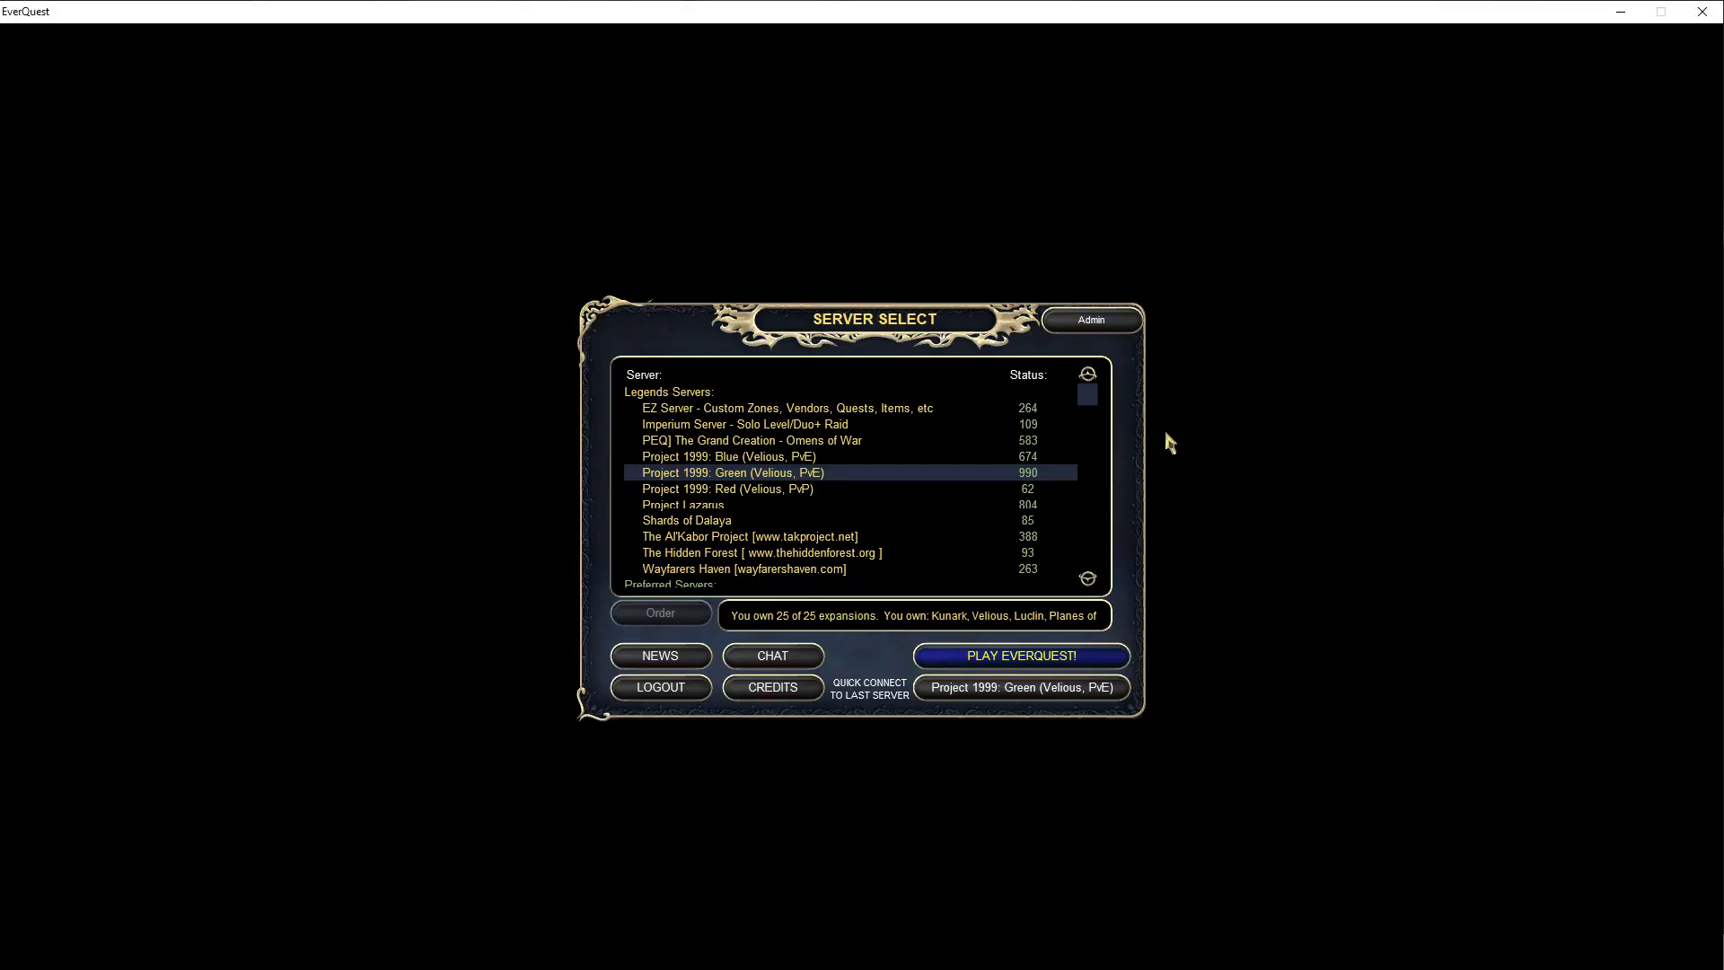
# Log in, select the level 1 Magician, and enter the world in South Qeynos.
pyautogui.click(1005, 662)
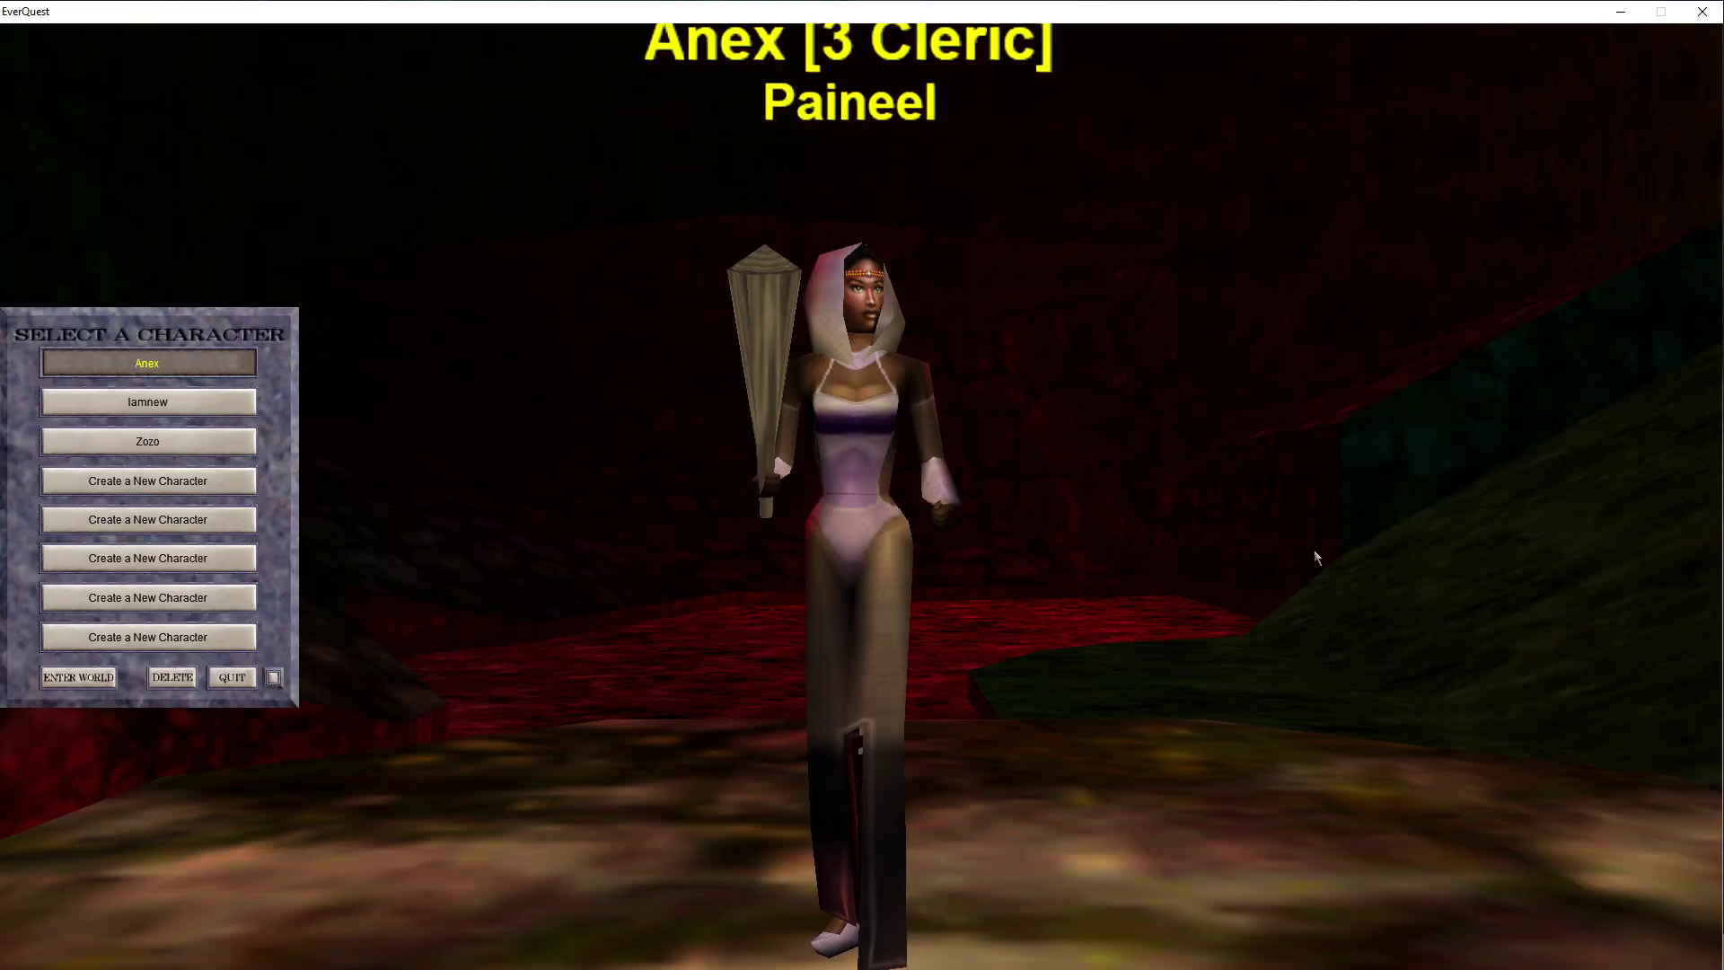
pyautogui.click(148, 402)
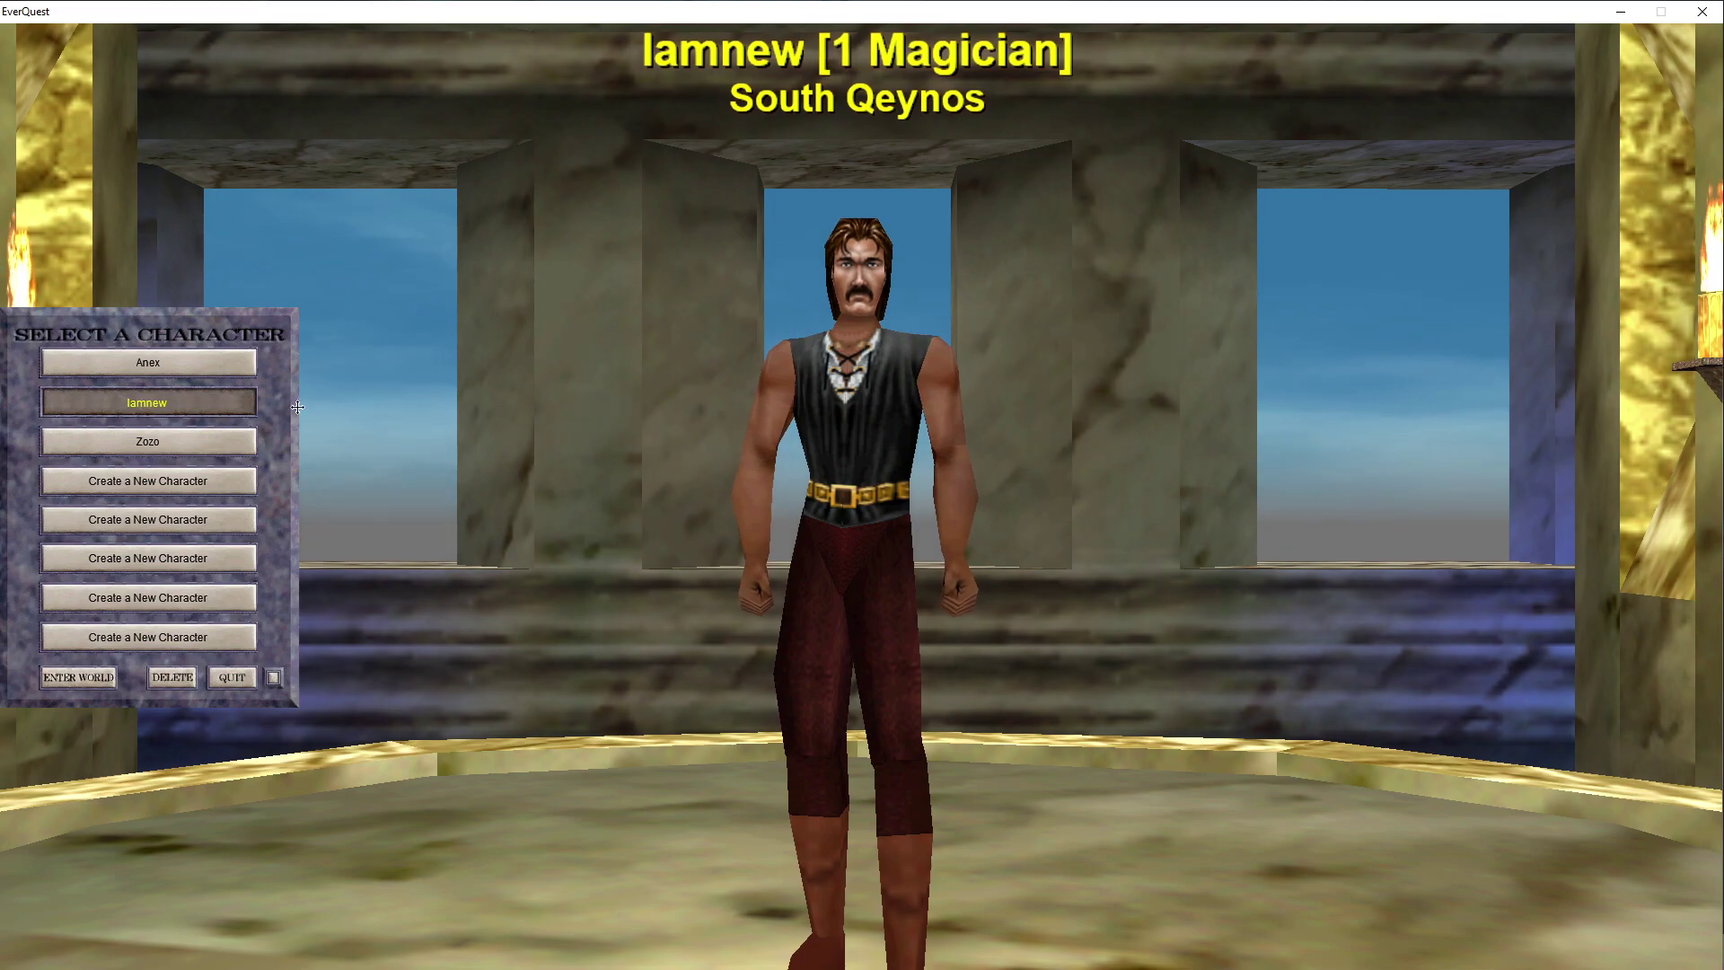
pyautogui.click(86, 679)
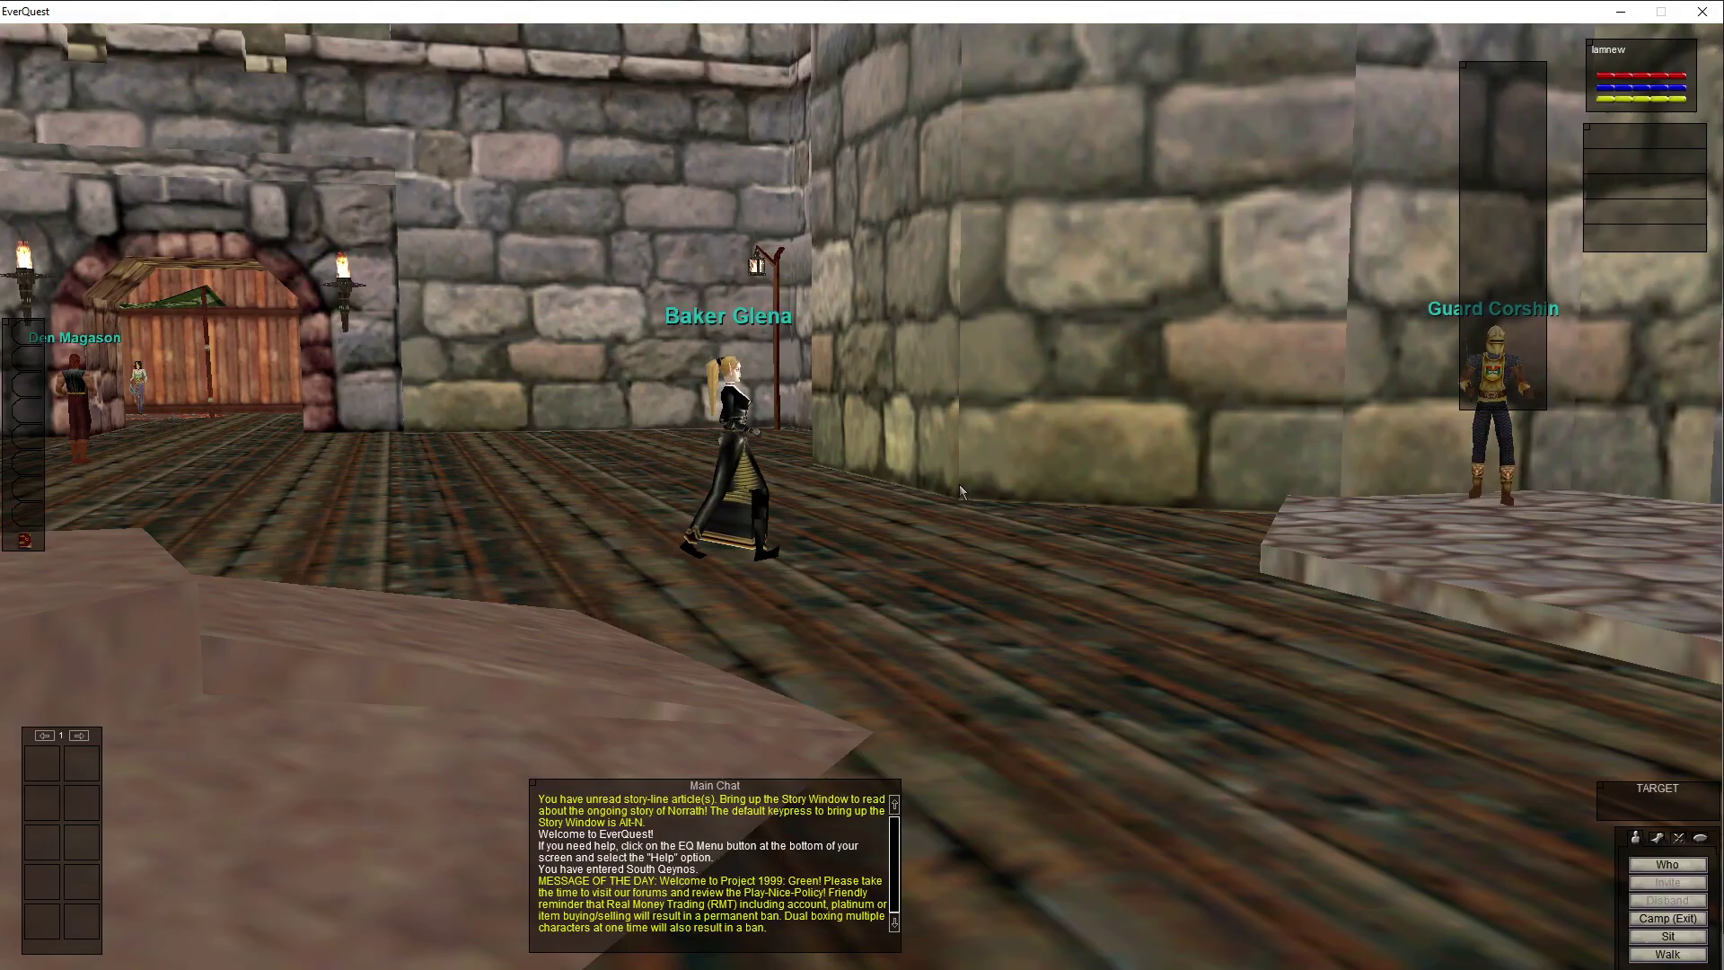
# Pan the camera left and right, cycle F9 camera views, then open Options with Alt+O.
pyautogui.press('Left')
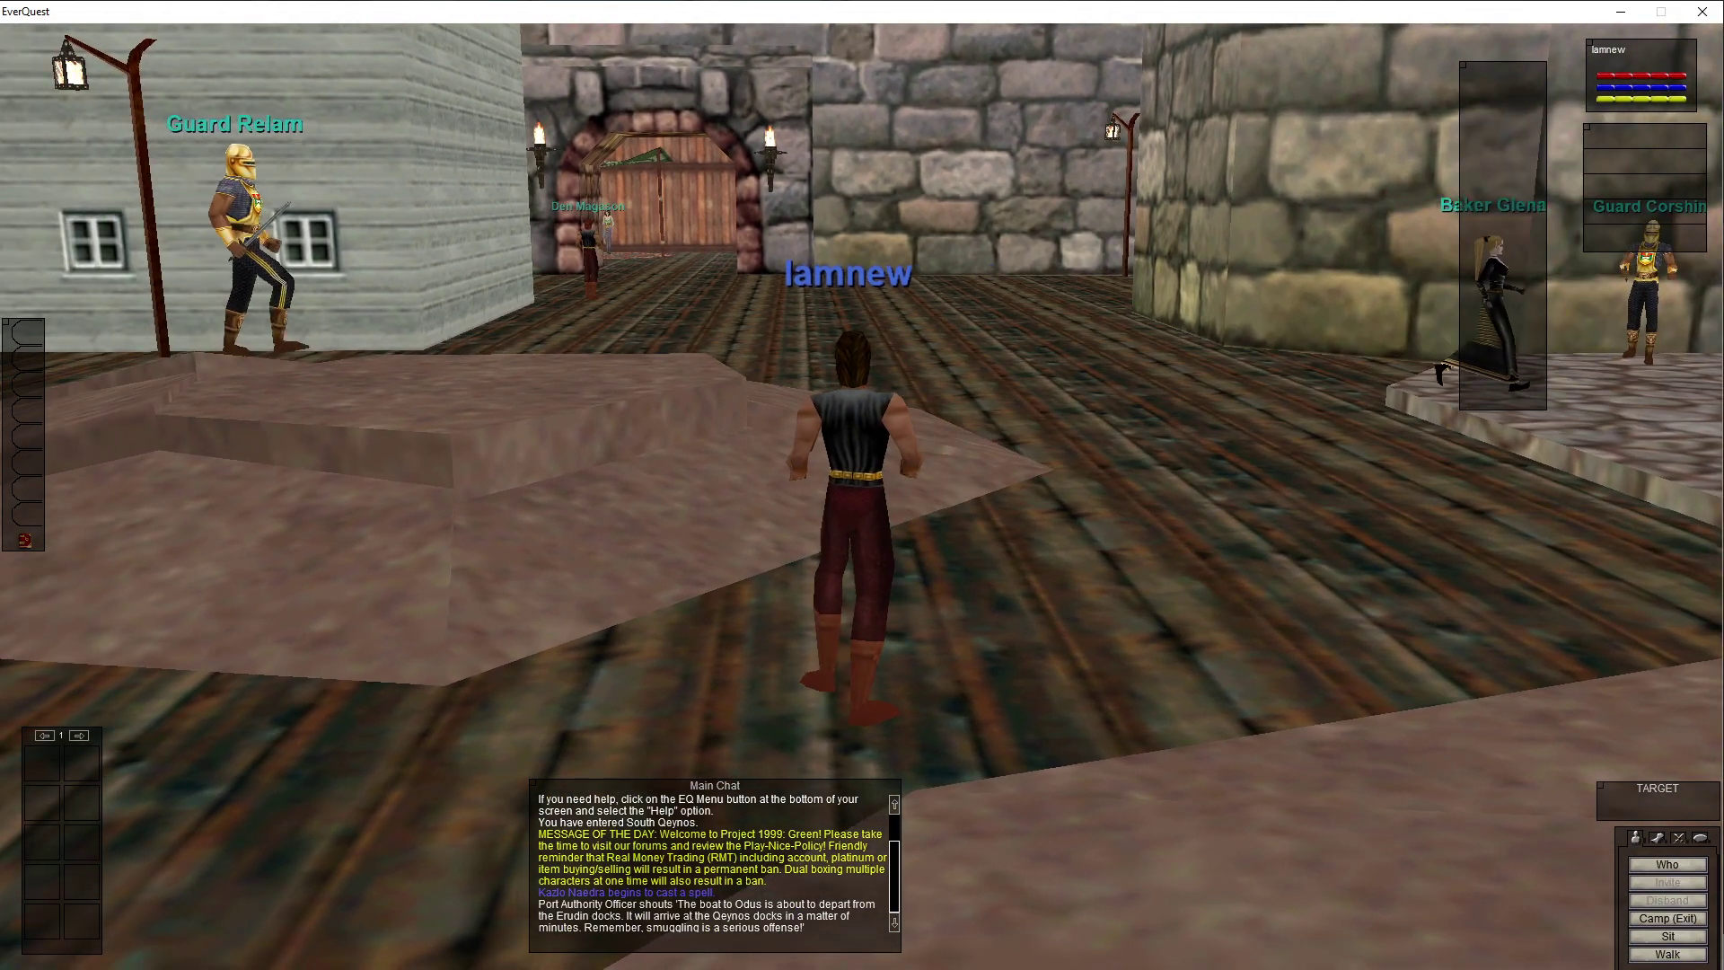
pyautogui.press('Right')
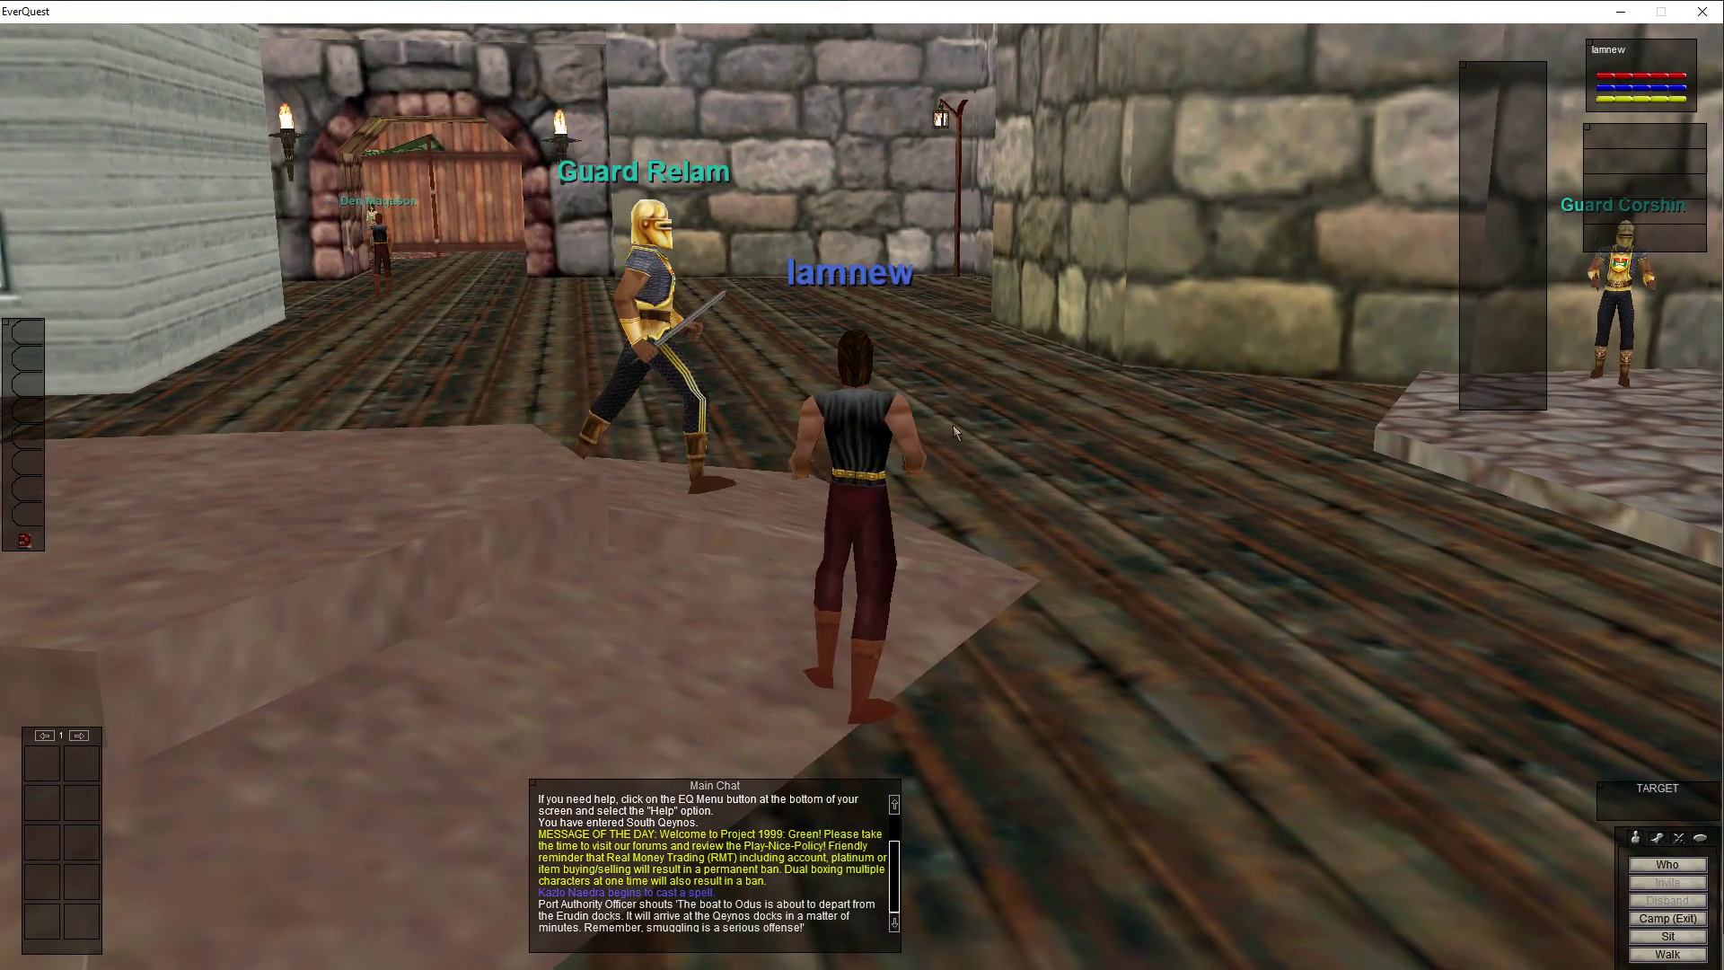
pyautogui.press('F9')
pyautogui.press('F9')
pyautogui.press('F9')
pyautogui.press('F9')
pyautogui.press('F9')
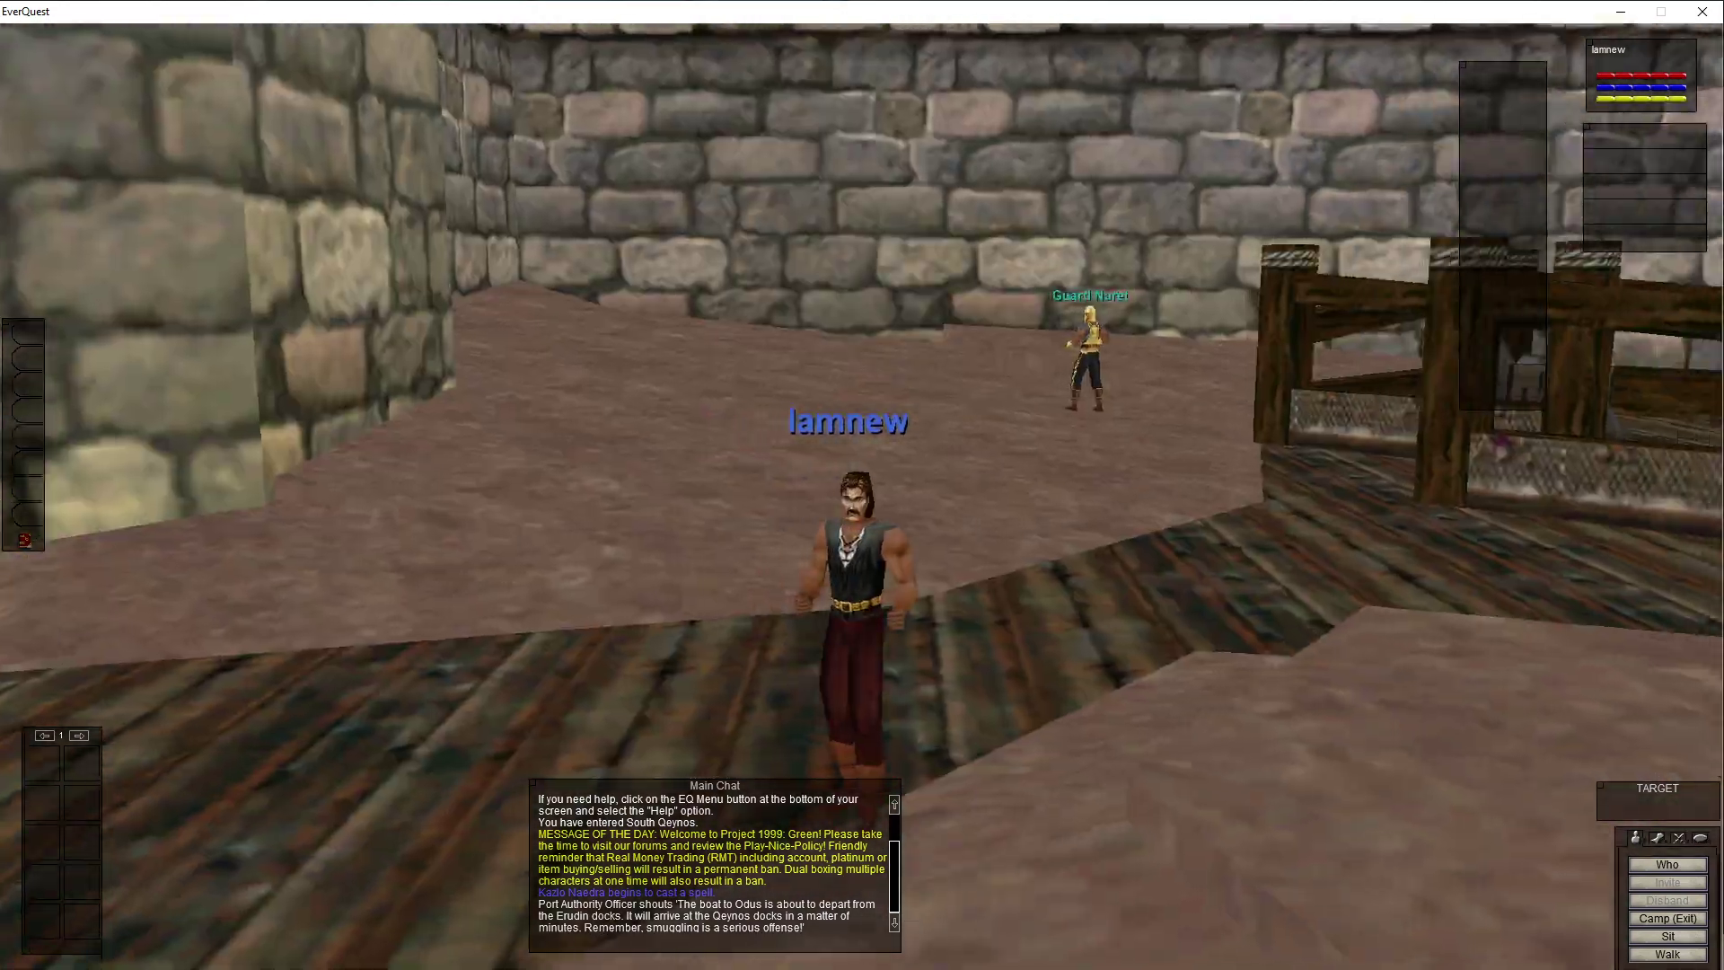
pyautogui.press('Left')
pyautogui.press('Right')
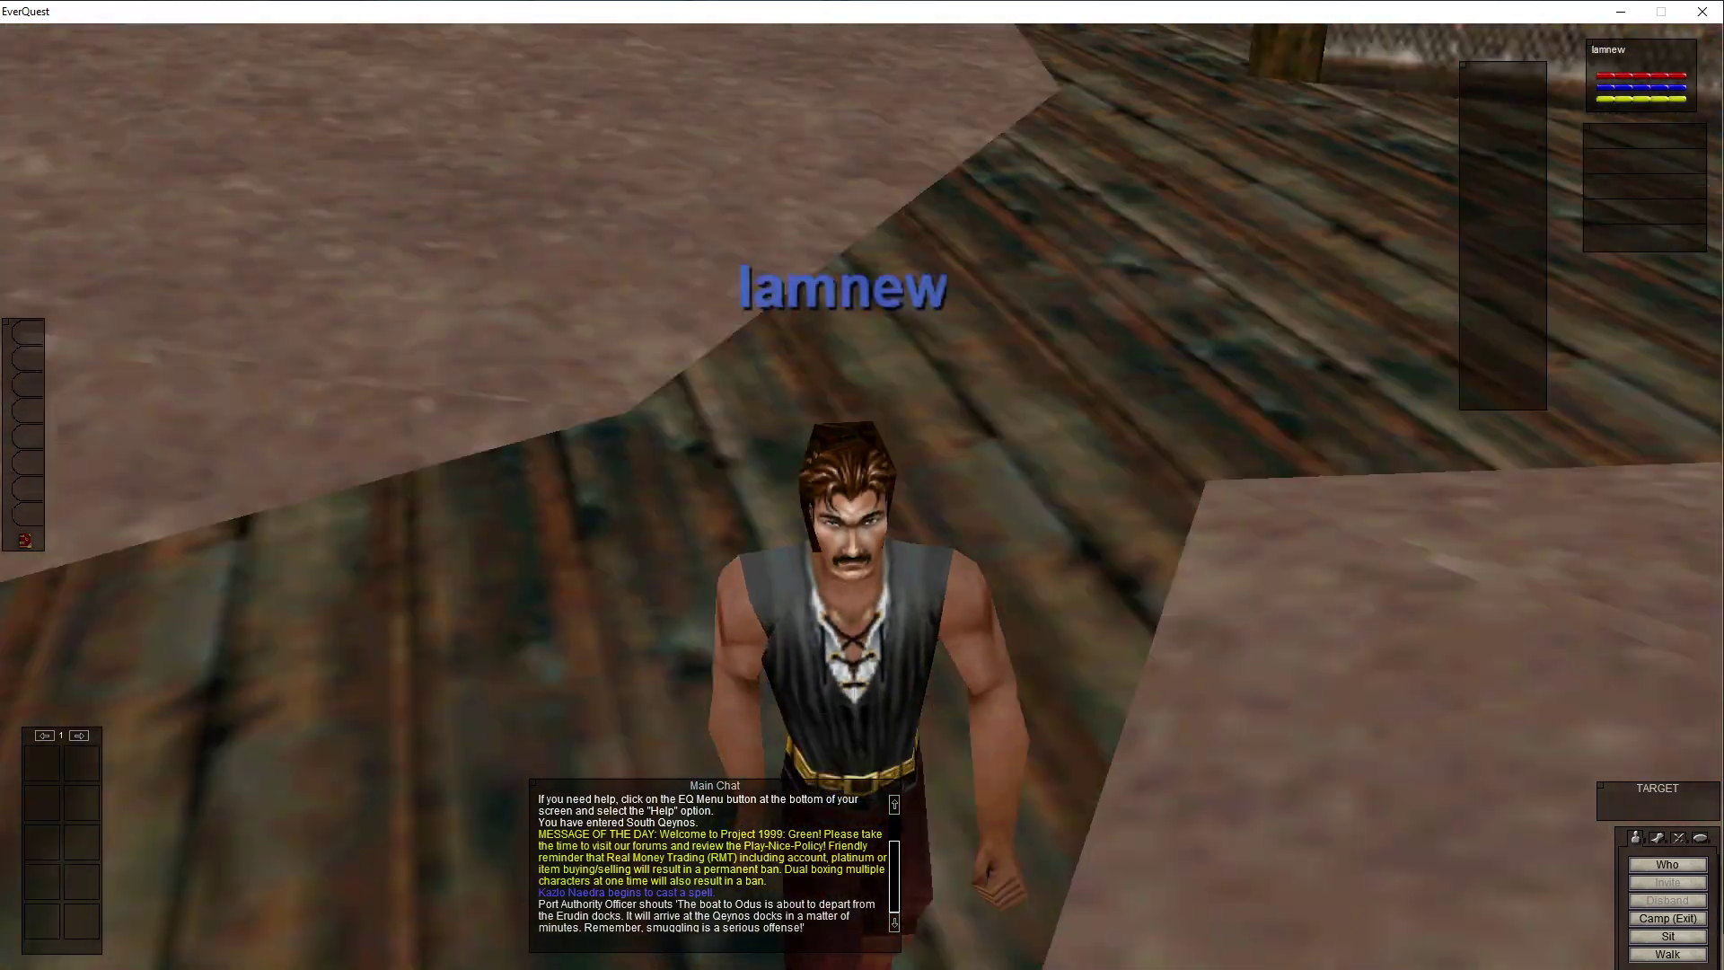
pyautogui.press('Right')
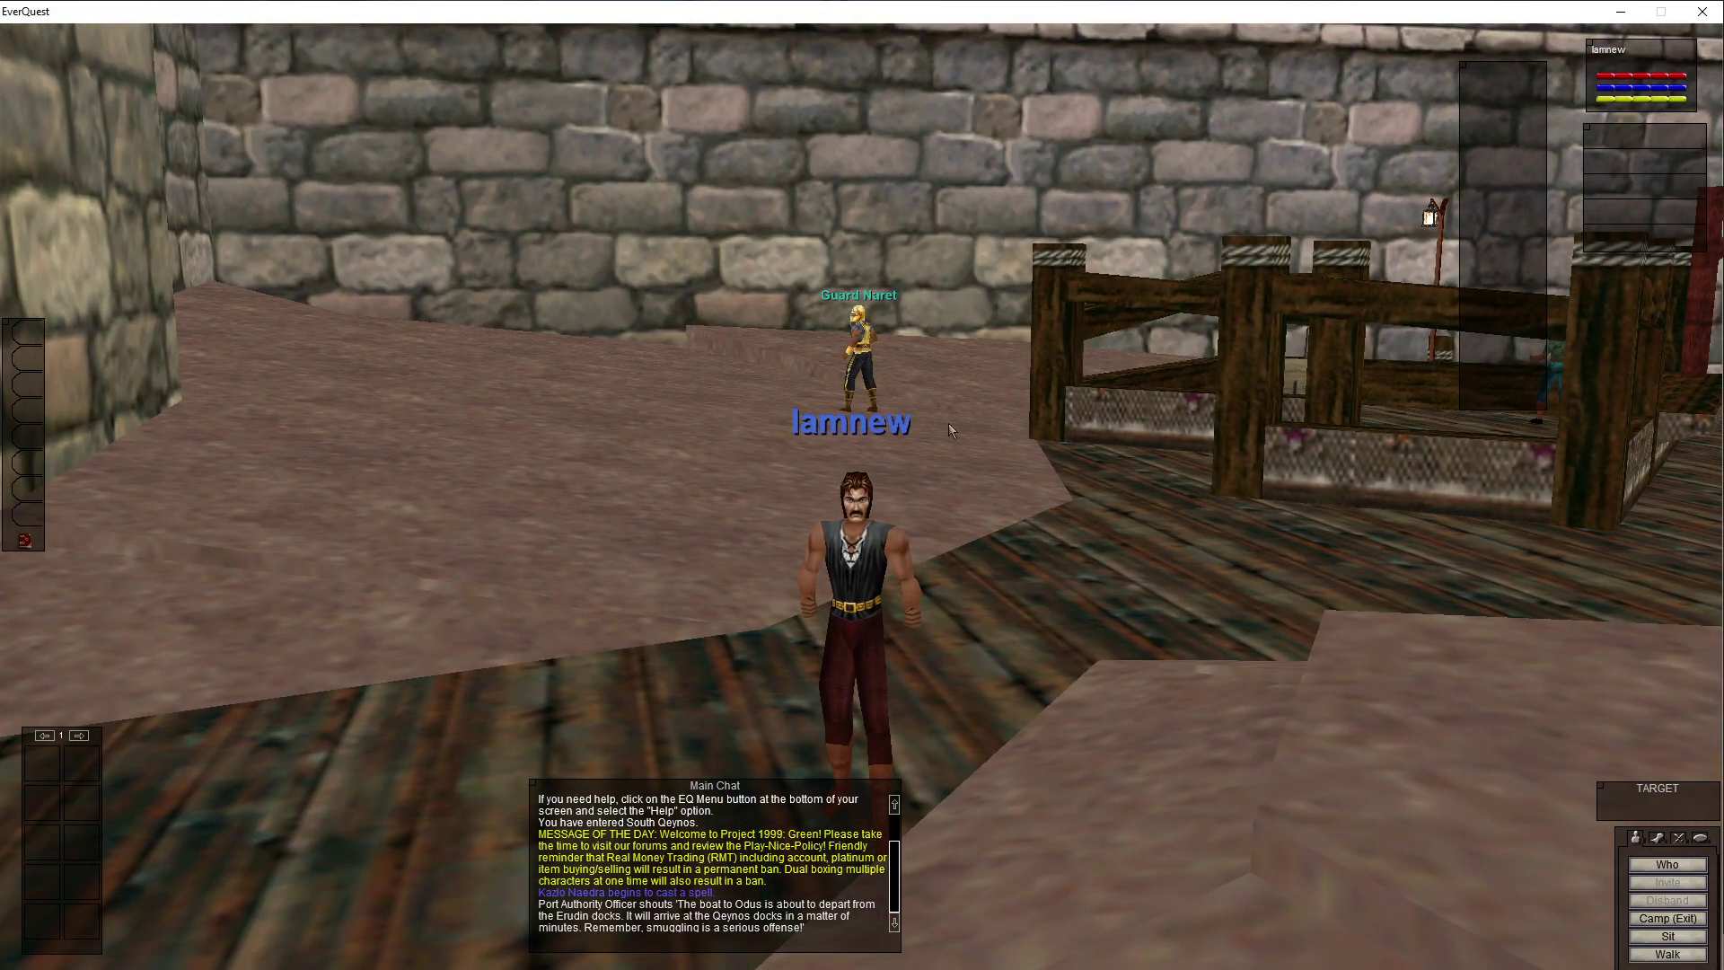
pyautogui.hotkey('alt', 'o')
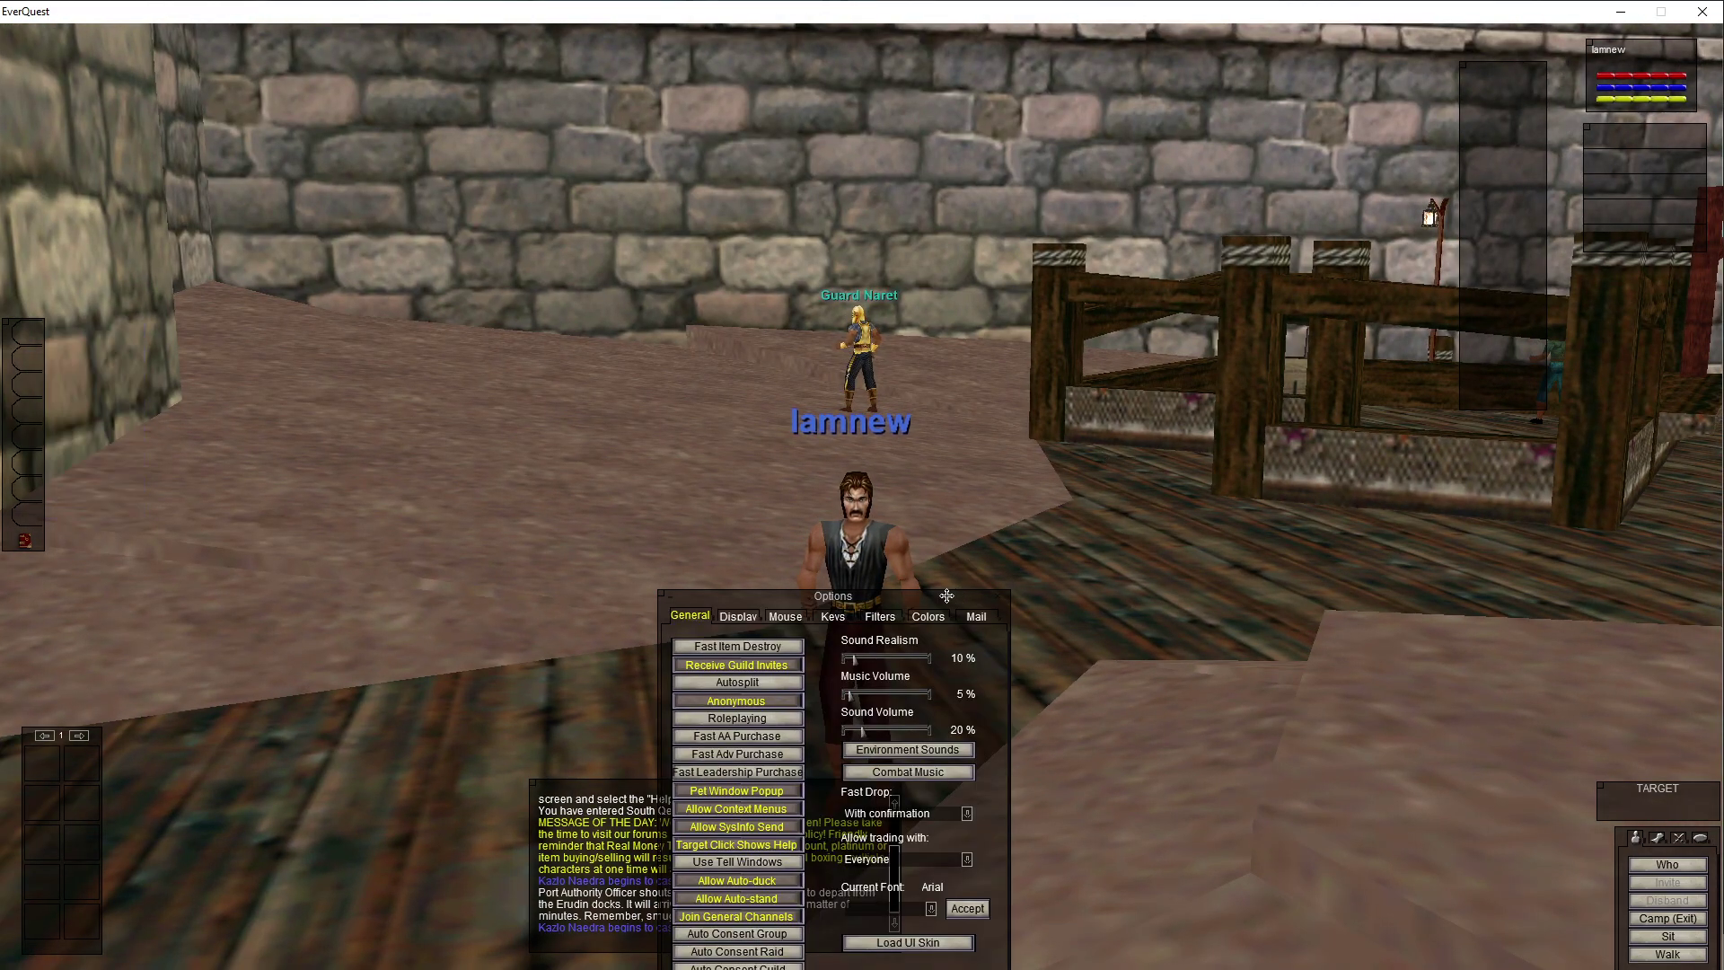
# Move the Options window aside and load the duxaui UI skin.
pyautogui.moveTo(945, 600); pyautogui.dragTo(1207, 208)
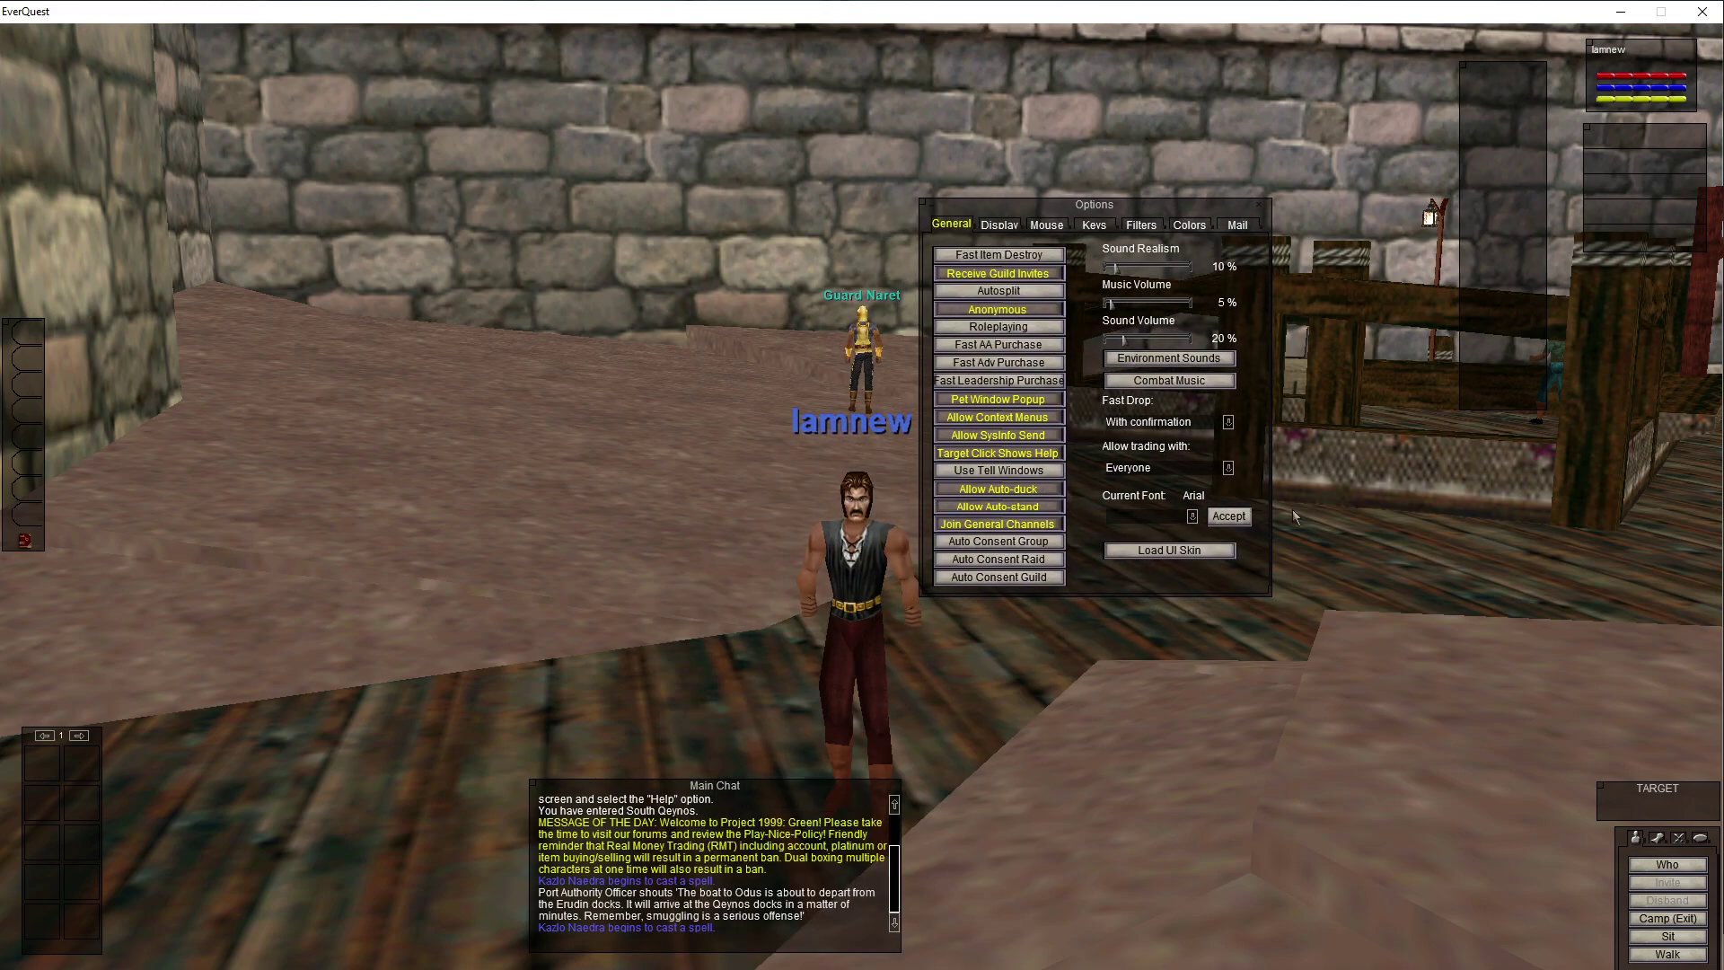
pyautogui.click(1181, 551)
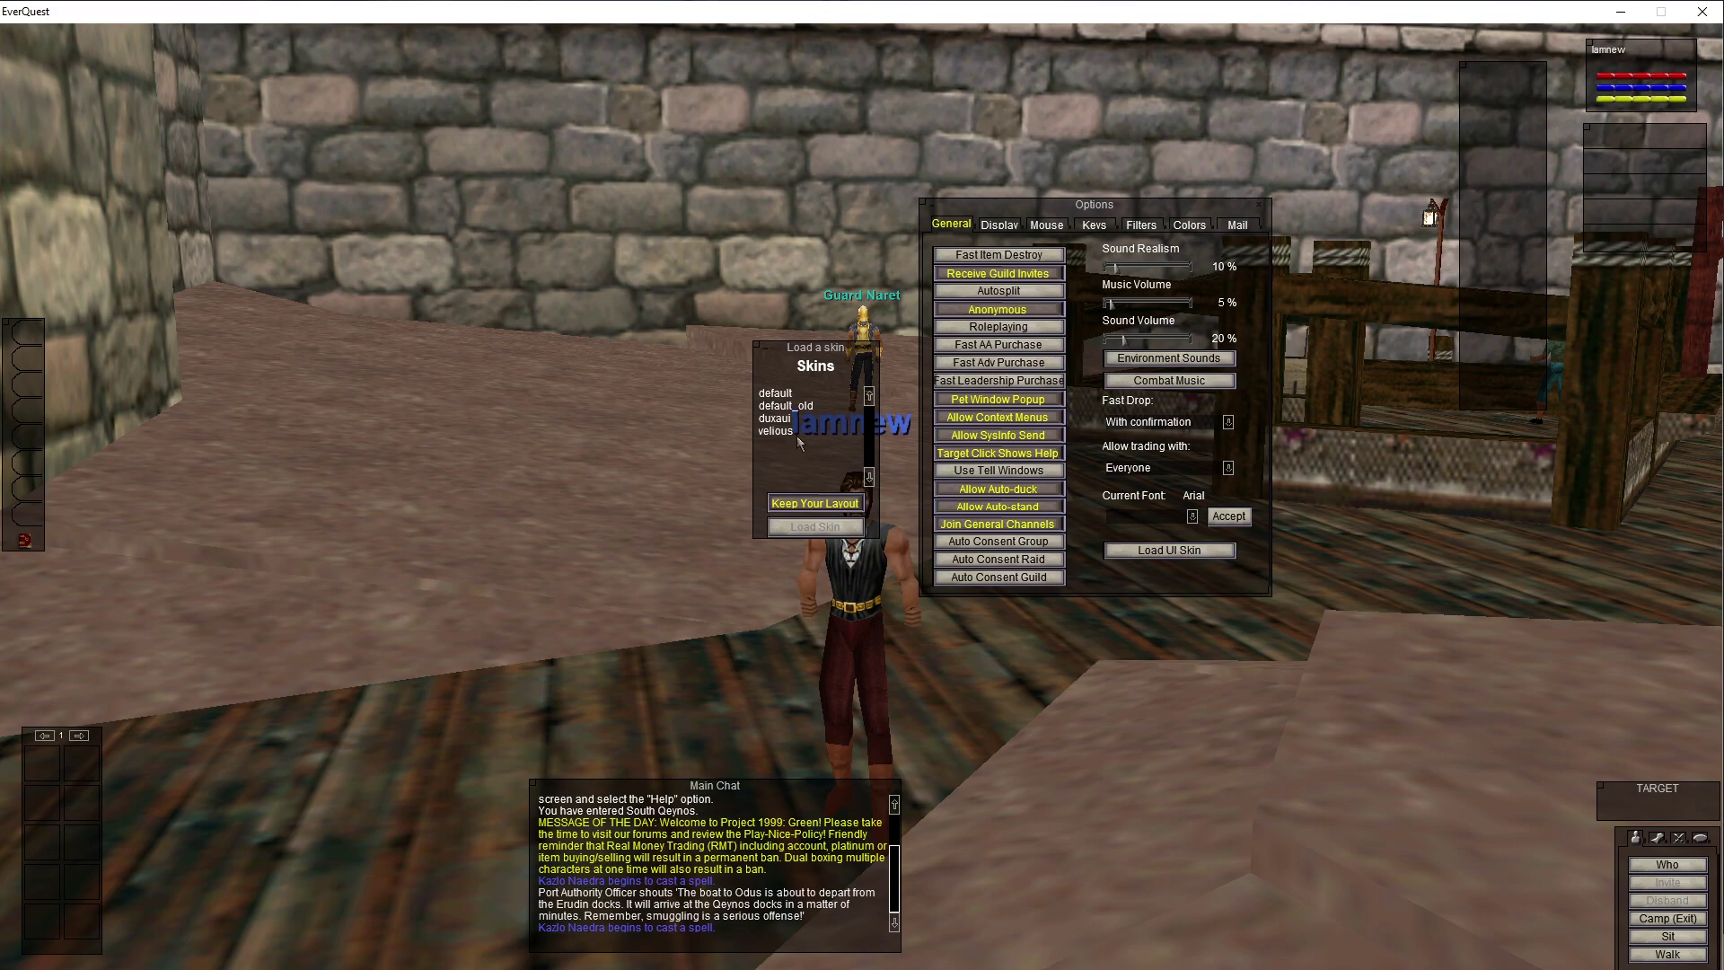
pyautogui.click(773, 419)
pyautogui.click(813, 527)
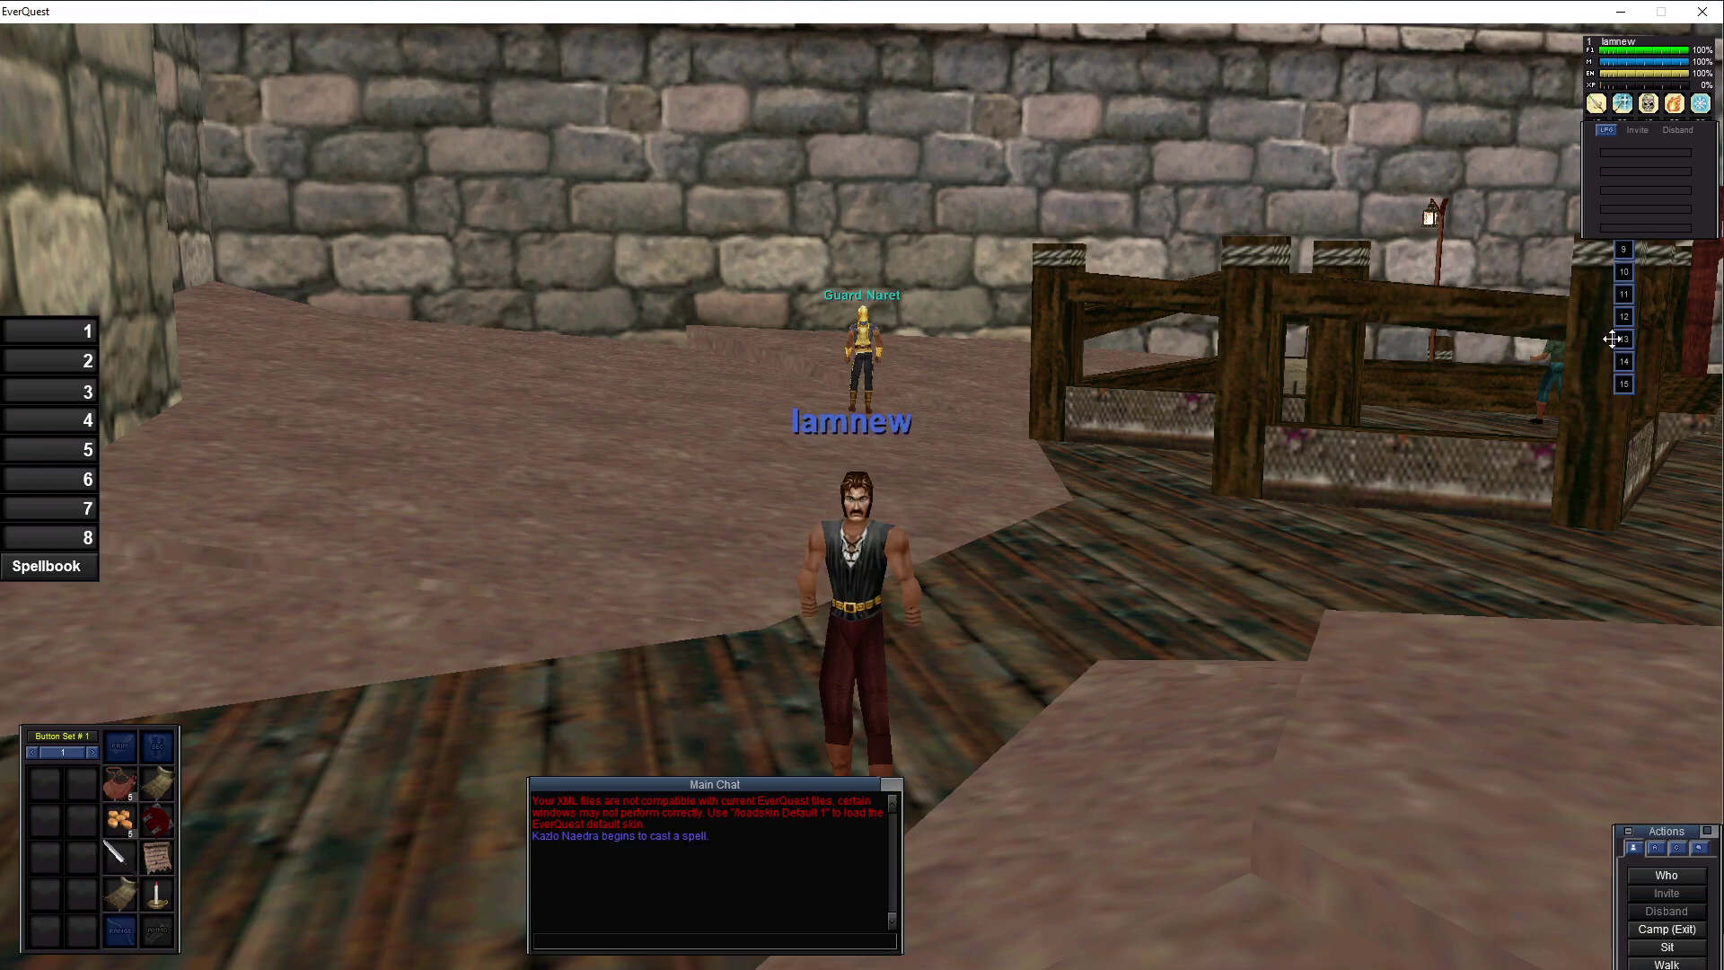
# Reposition the hotbar, group and stats windows, then turn the character toward the stone gateway.
pyautogui.moveTo(1613, 338); pyautogui.dragTo(1419, 407)
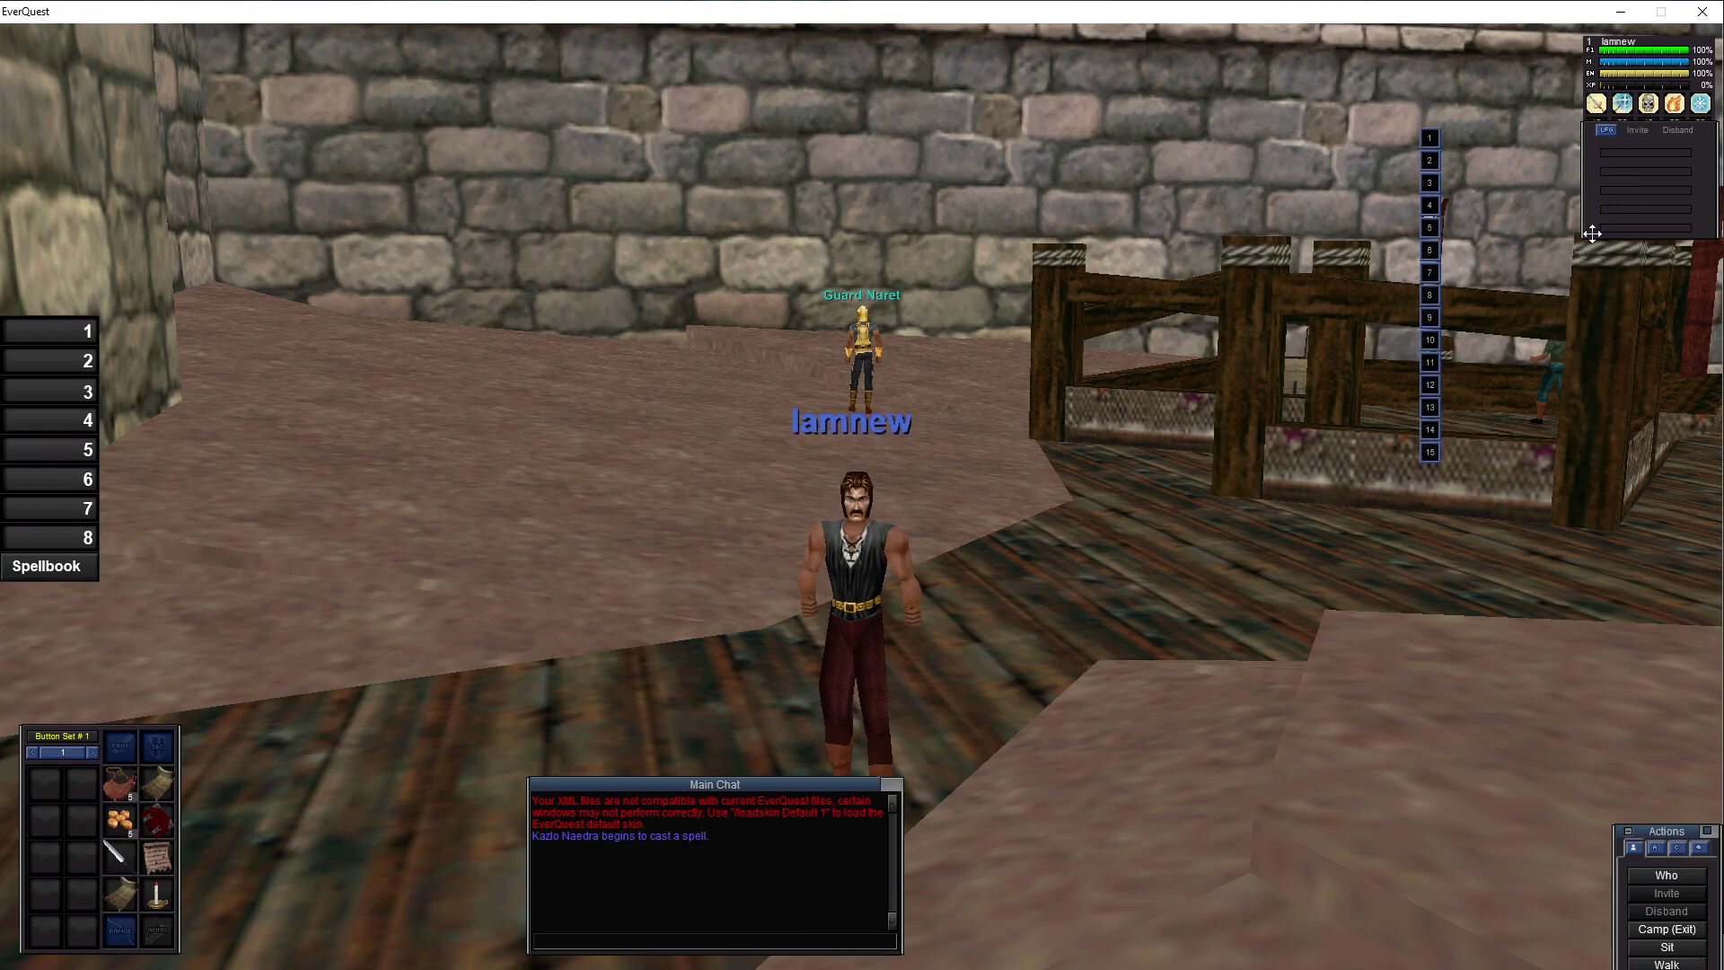
pyautogui.moveTo(1591, 233); pyautogui.dragTo(1551, 358)
pyautogui.moveTo(1599, 196); pyautogui.dragTo(1553, 211)
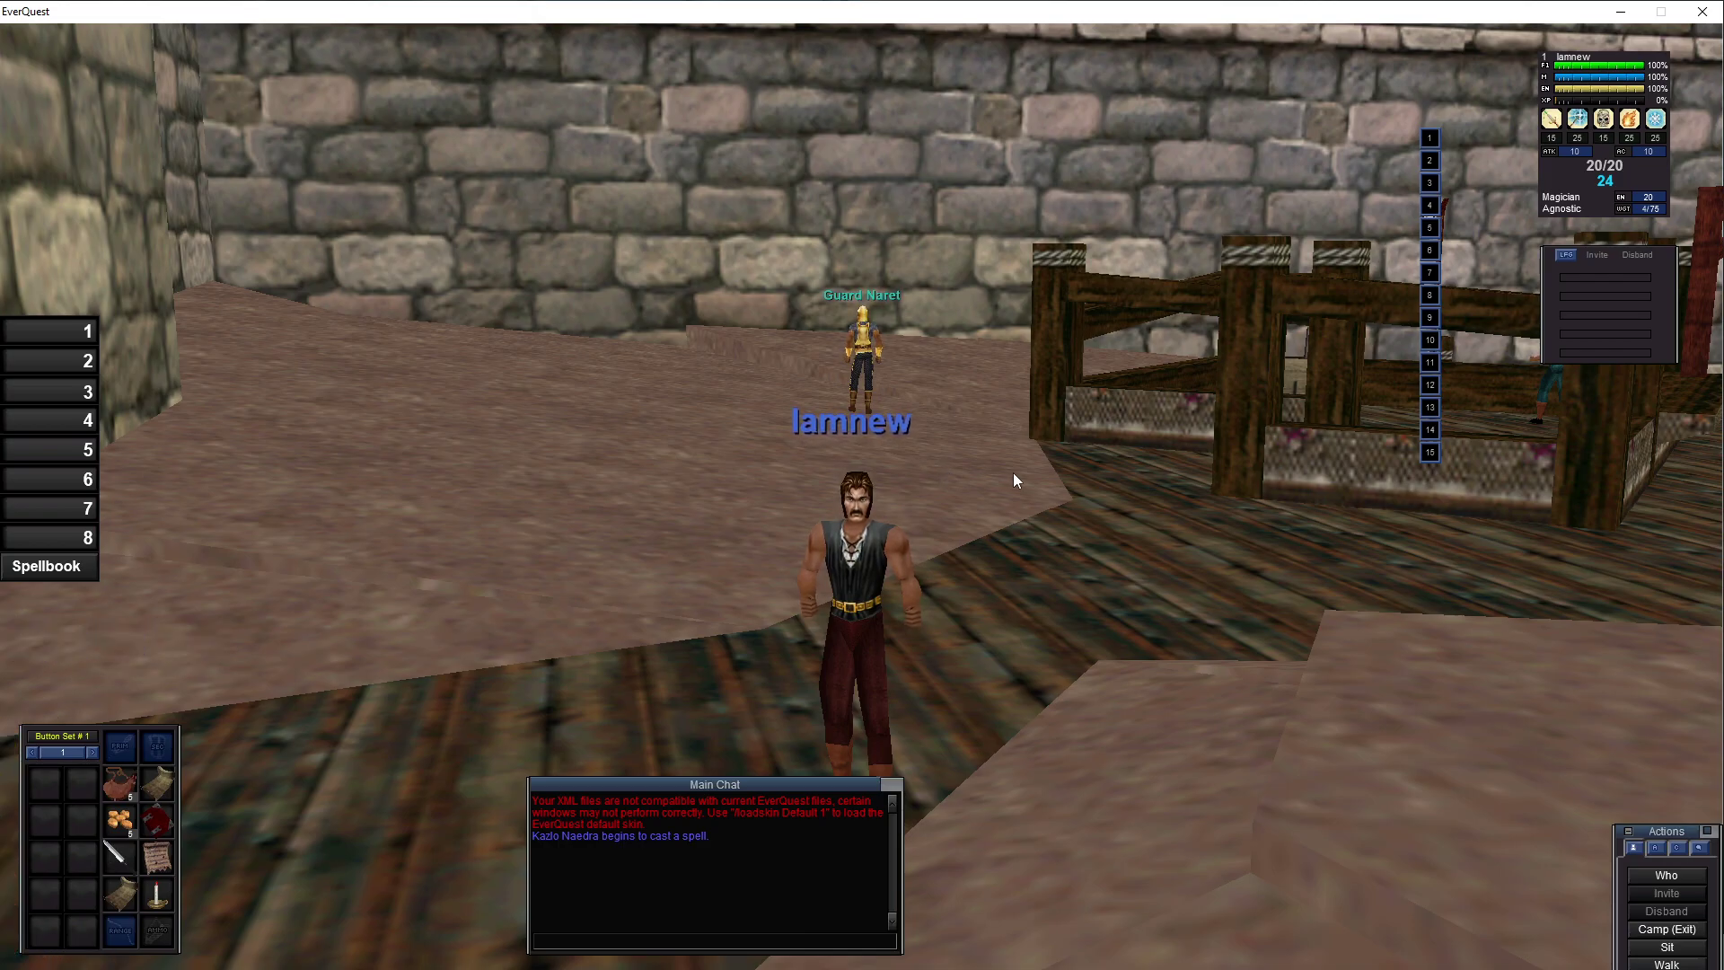
pyautogui.moveTo(1013, 473); pyautogui.dragTo(341, 476)
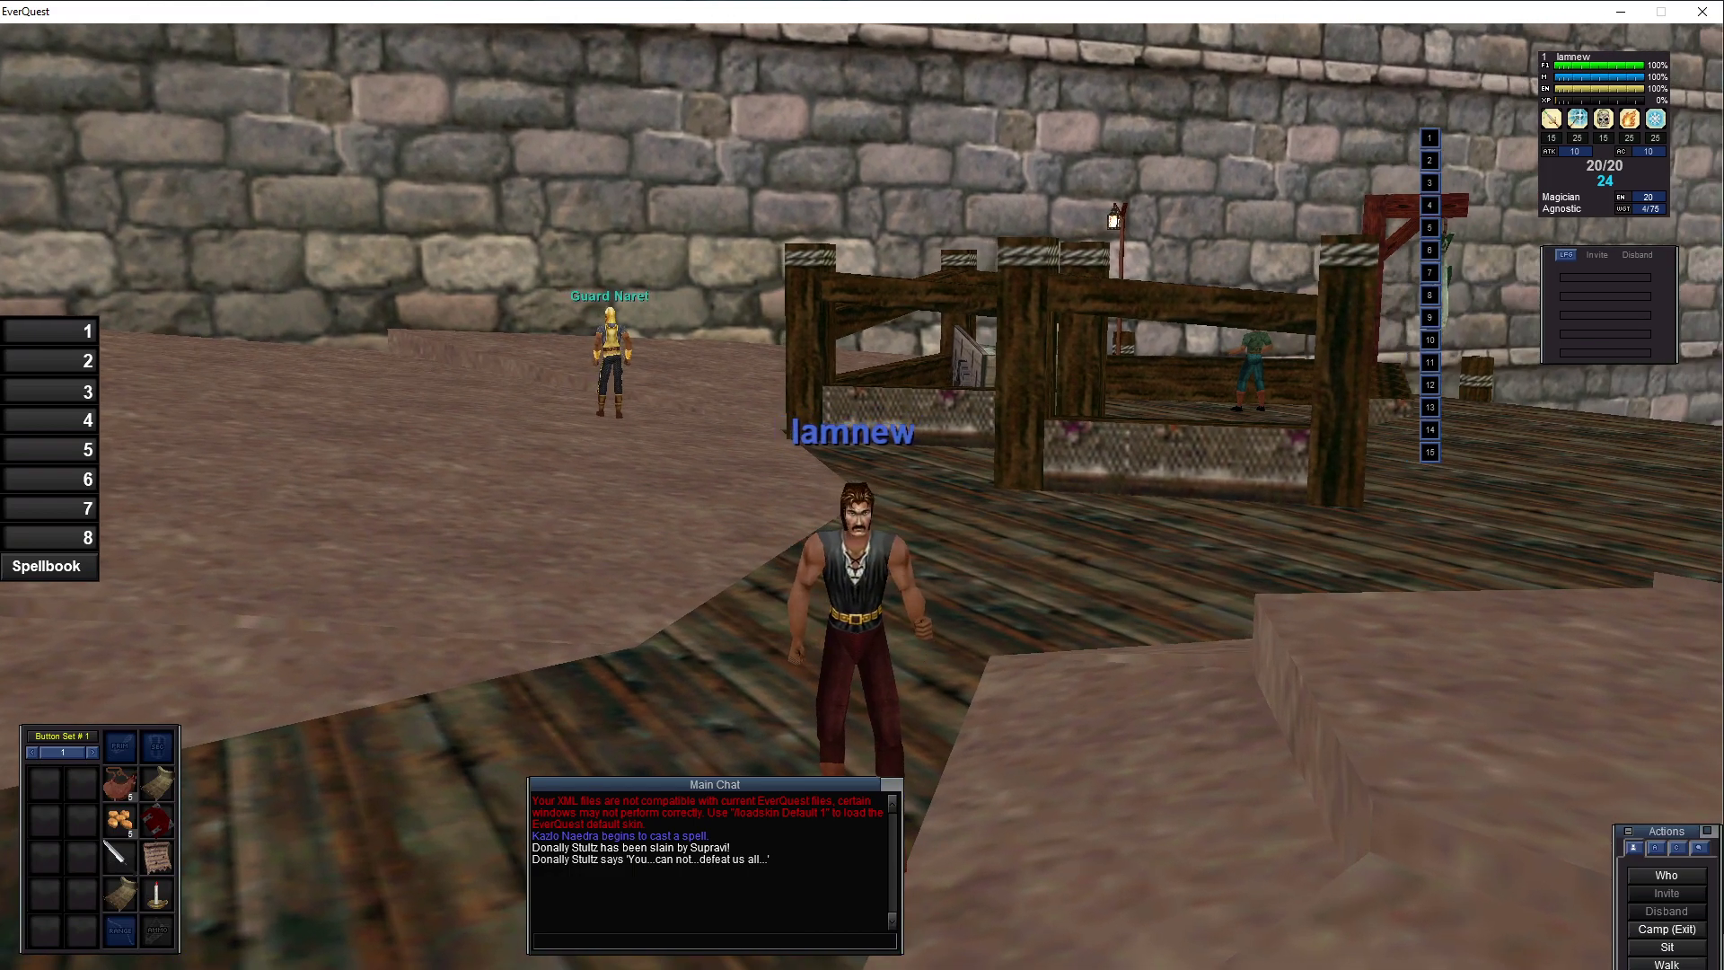